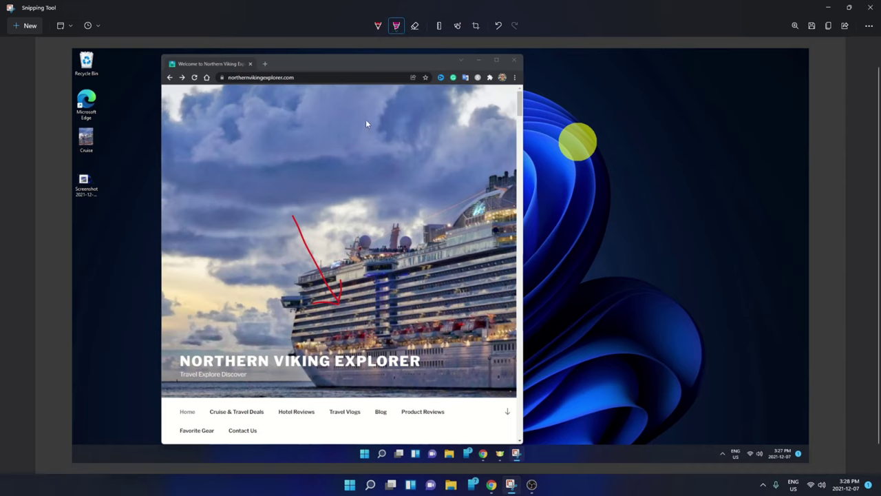
mouse_move(366, 120)
mouse_down()
mouse_move(325, 168)
mouse_move(385, 138)
mouse_move(356, 124)
mouse_up()
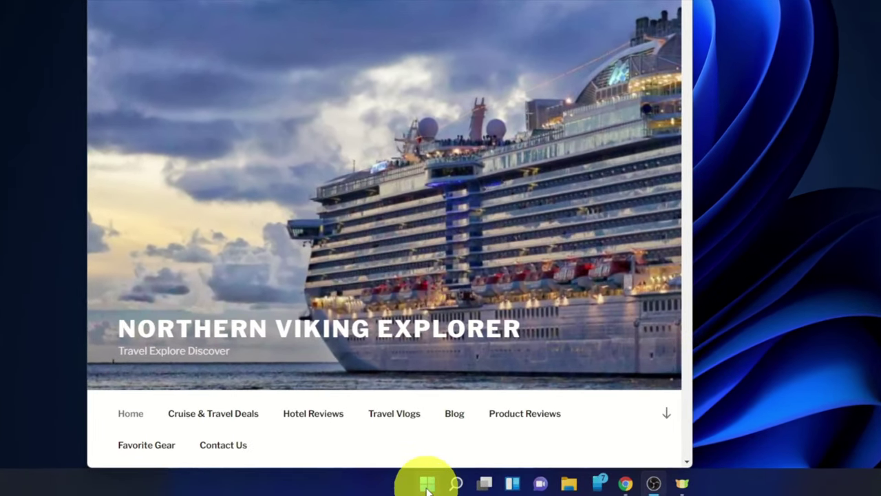
- Search Windows for "snipp" to locate the Snipping Tool app
click(427, 484)
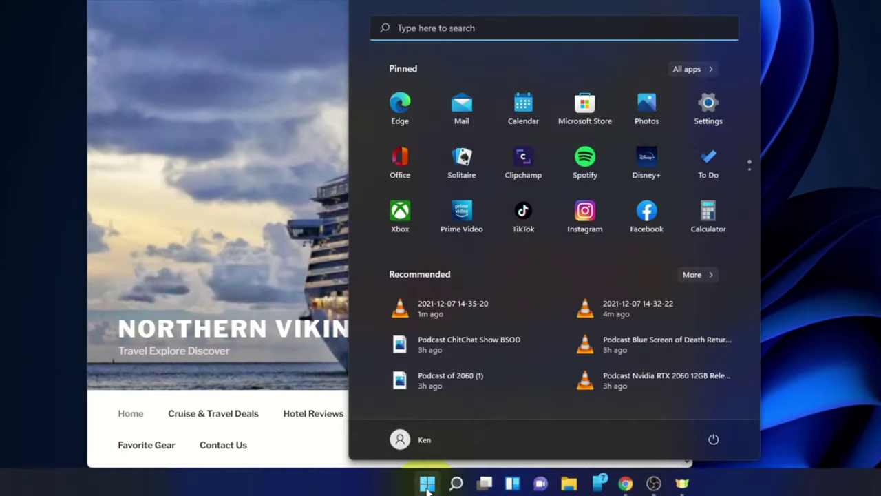
click(474, 28)
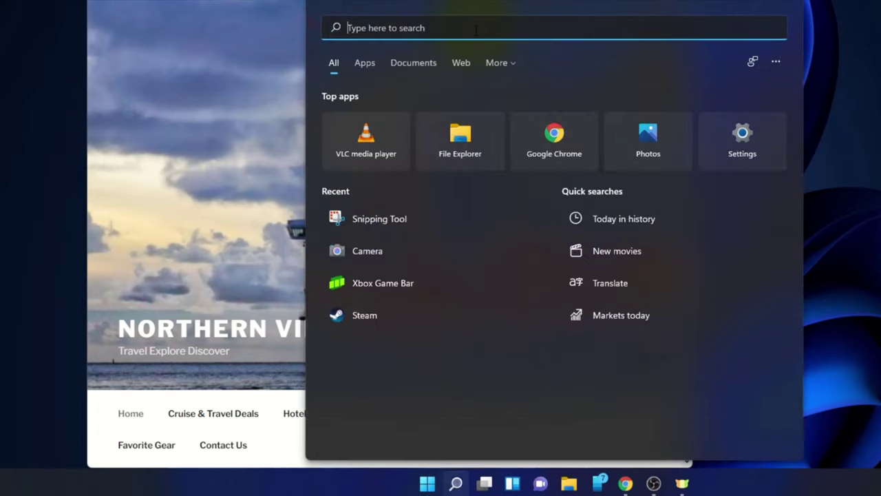
text(snipp)
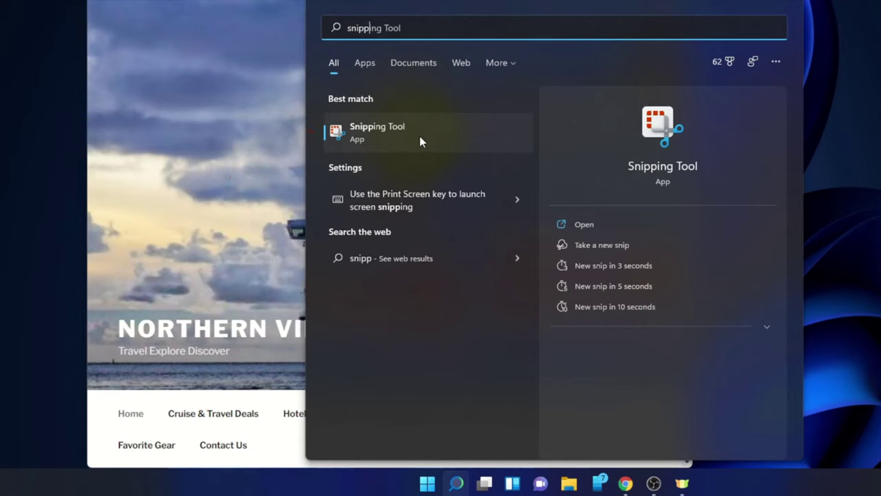
- Launch the Snipping Tool from the full list of installed apps and move its window clear of the browser page
click(427, 484)
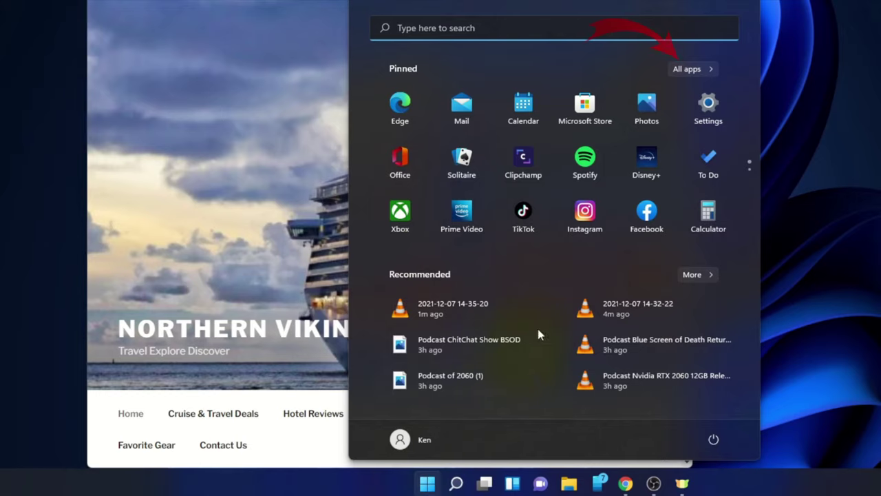
click(702, 69)
scroll(527, 148, down, 2)
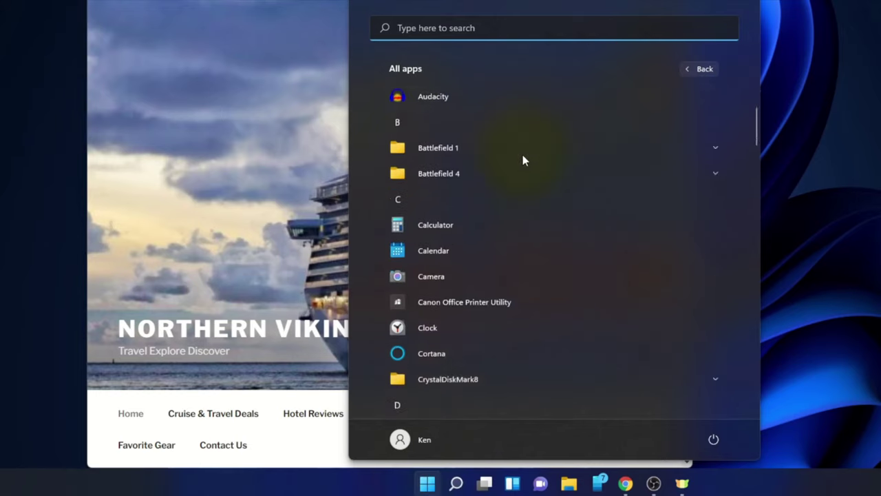
scroll(523, 162, down, 10)
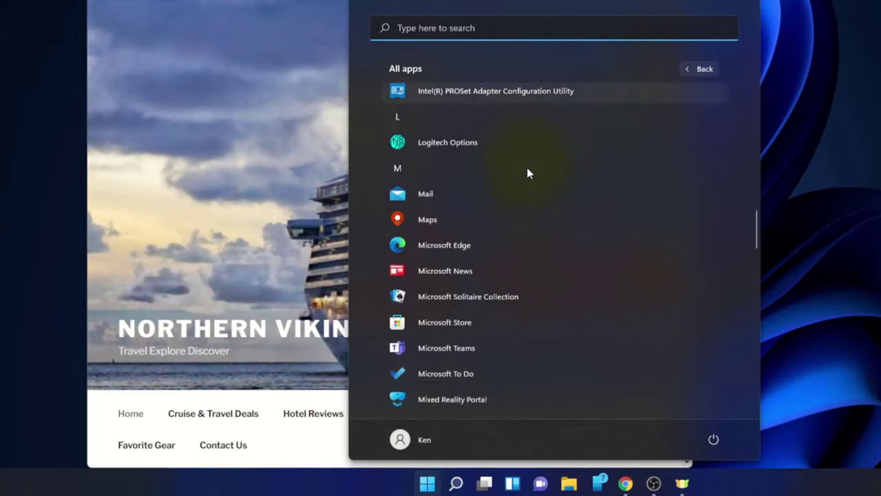
scroll(526, 173, down, 10)
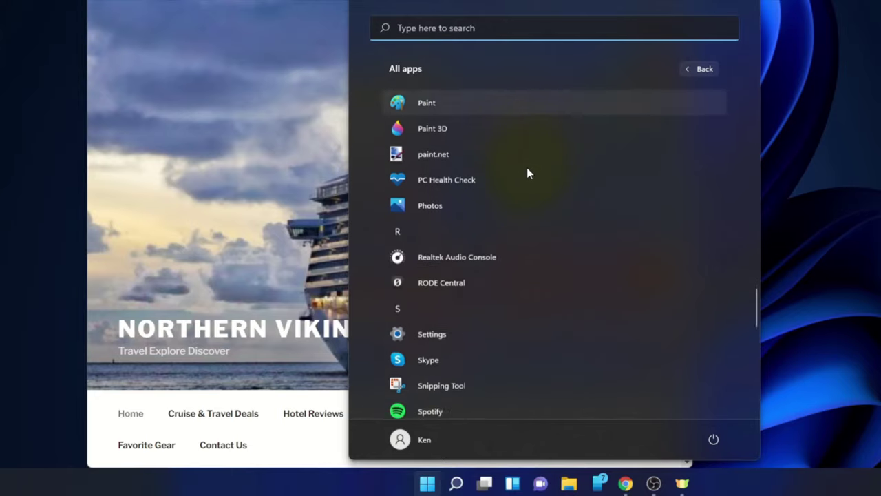
scroll(527, 168, down, 5)
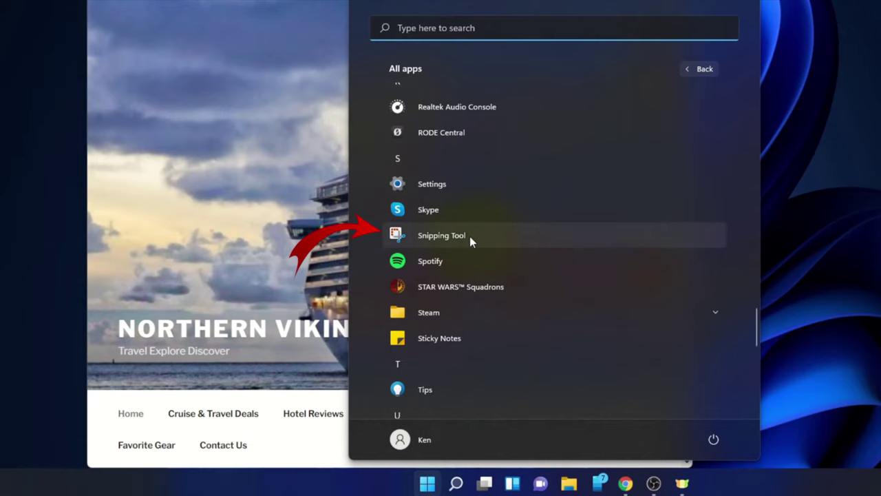
click(470, 238)
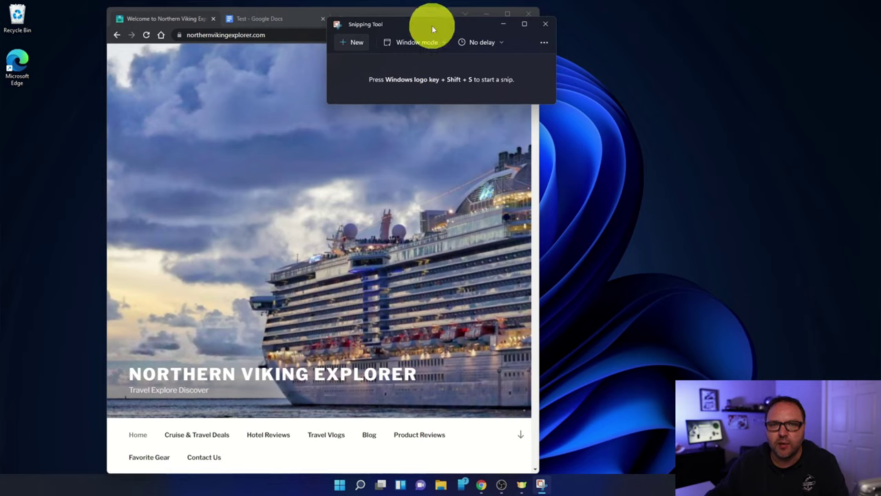
drag(430, 24, 654, 33)
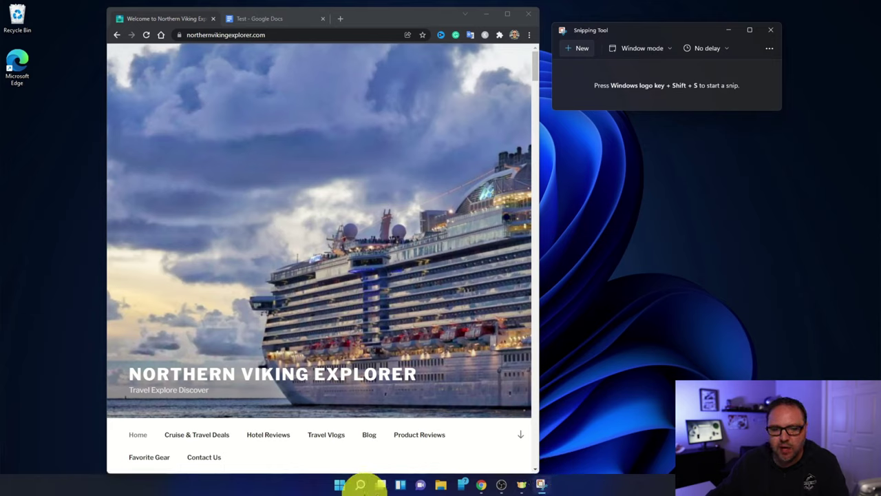
- Pin the running Snipping Tool to the taskbar
mouse_move(543, 487)
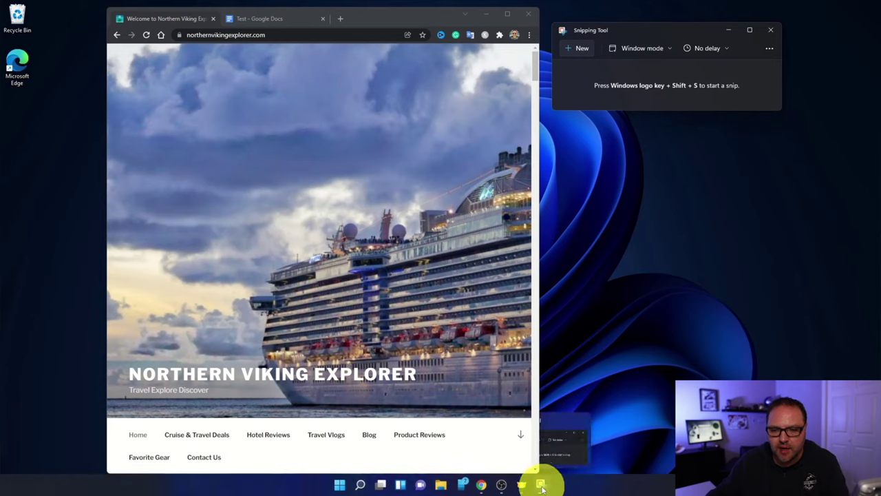
right_click(542, 487)
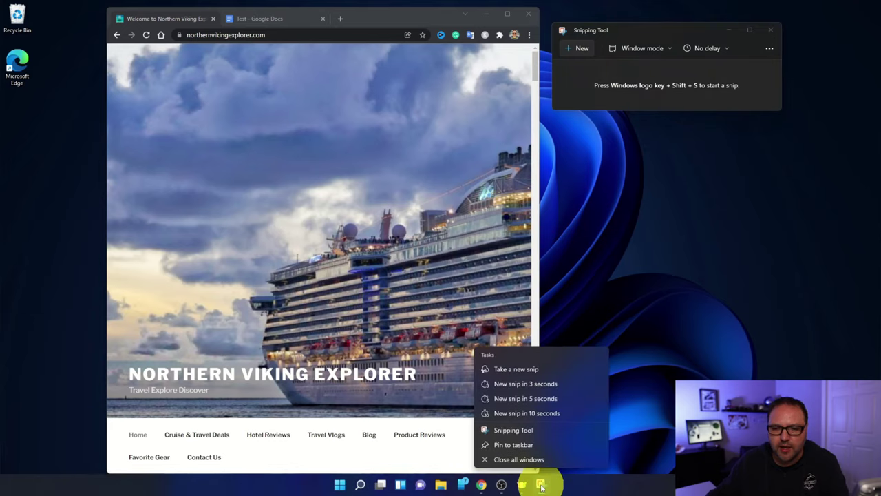
click(525, 446)
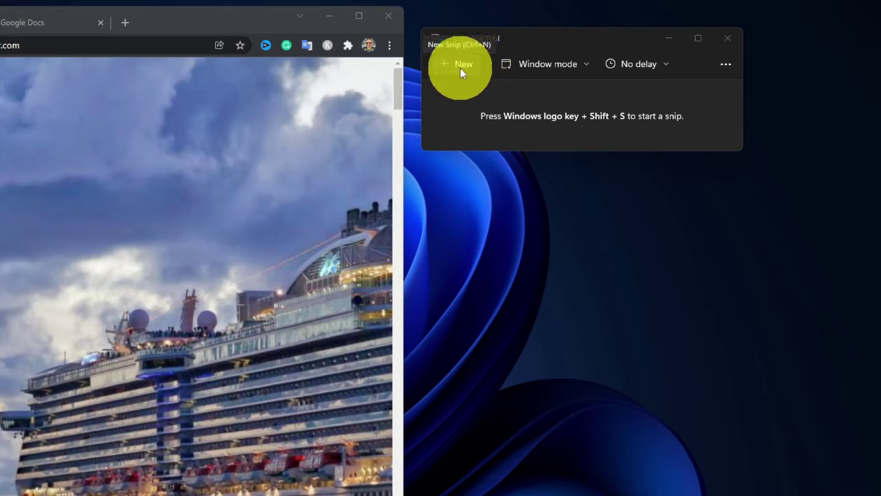
- Capture a Rectangle mode snip with no delay, covering the cruise ship picture on the web page and part of the adjoining desktop wallpaper
click(666, 64)
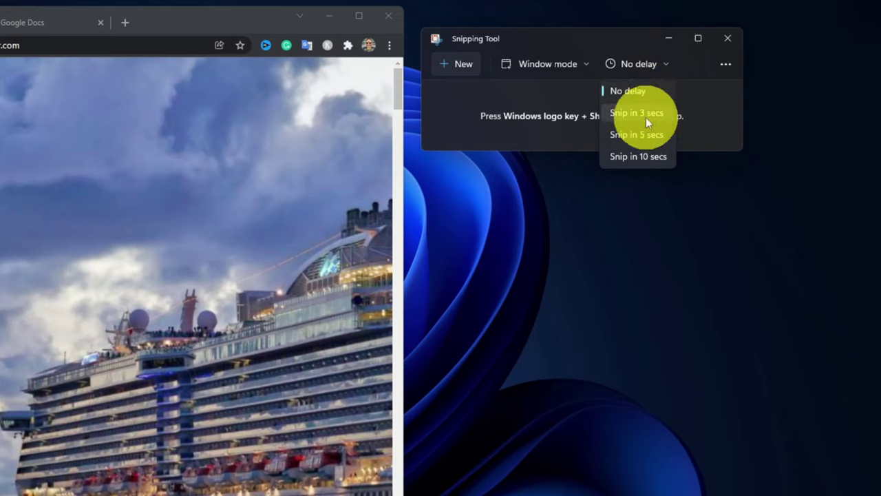
click(641, 92)
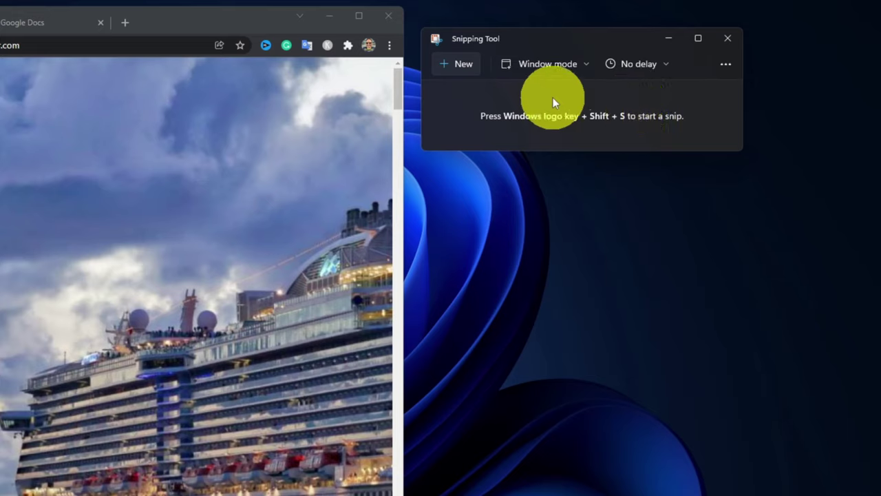
click(587, 65)
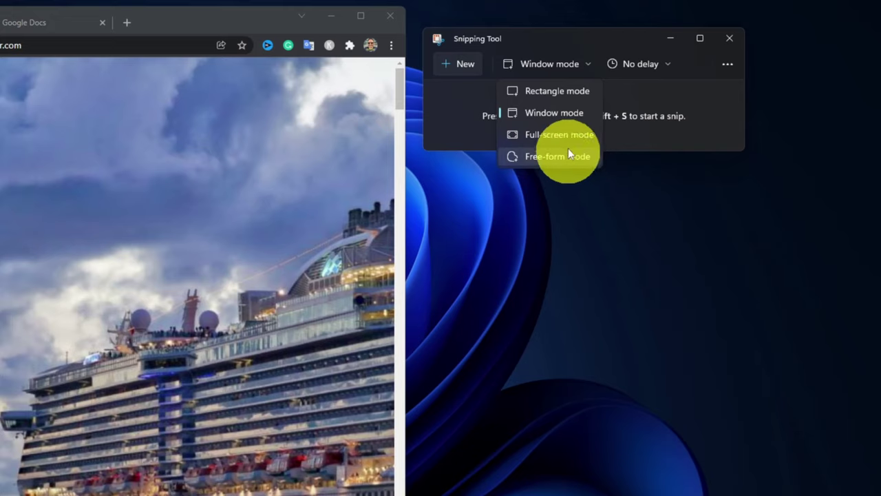
click(558, 91)
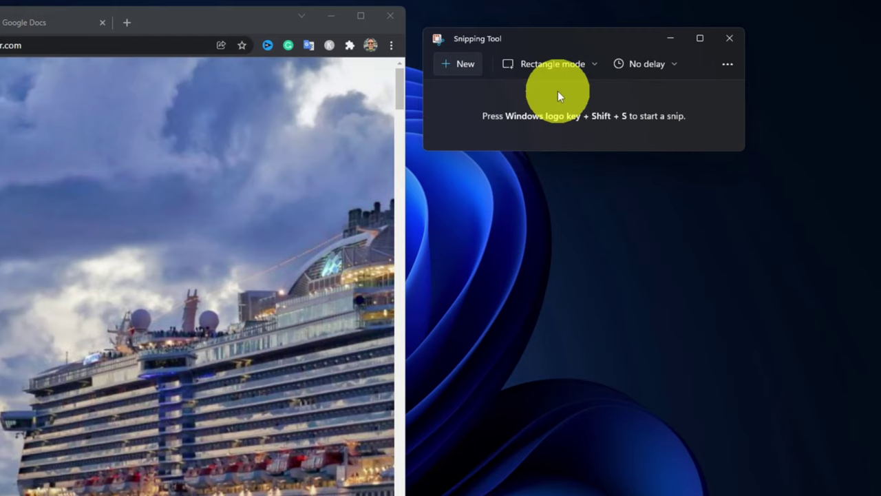
click(465, 68)
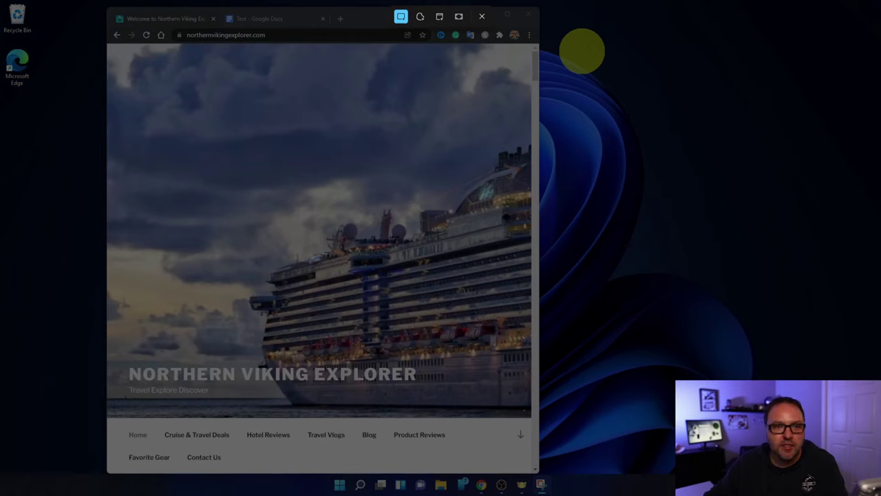
drag(74, 46, 731, 409)
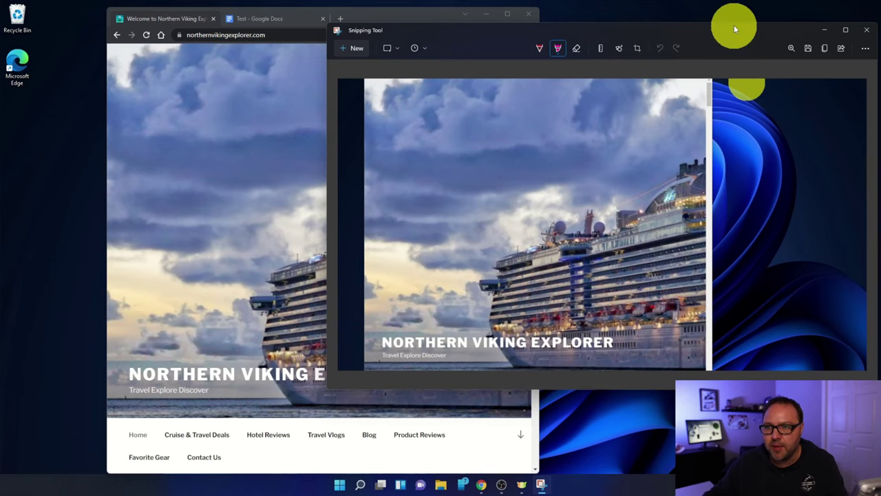
drag(734, 28, 629, 24)
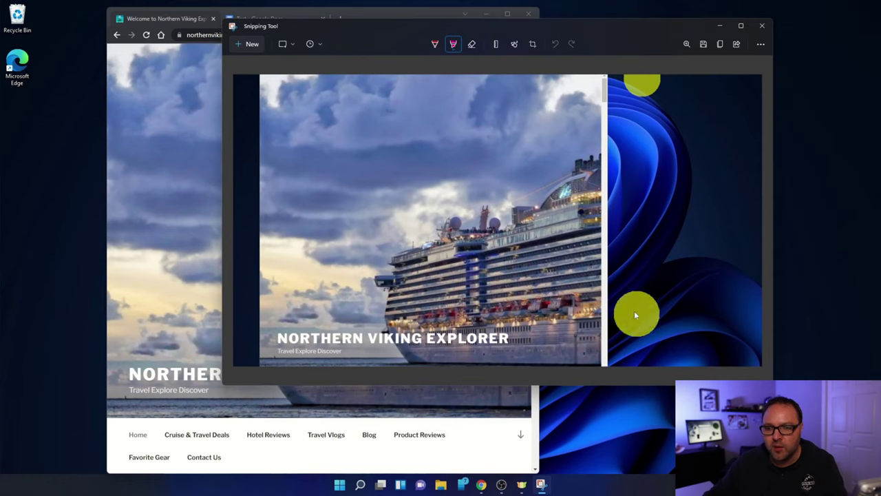
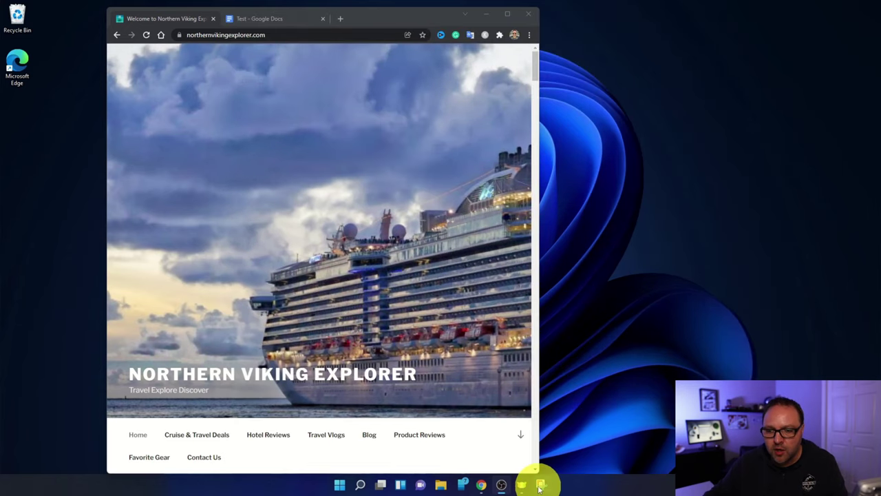
- Reopen the Snipping Tool, capture the whole browser window in Window mode, and close the resulting snip
click(541, 484)
drag(322, 26, 640, 32)
click(647, 53)
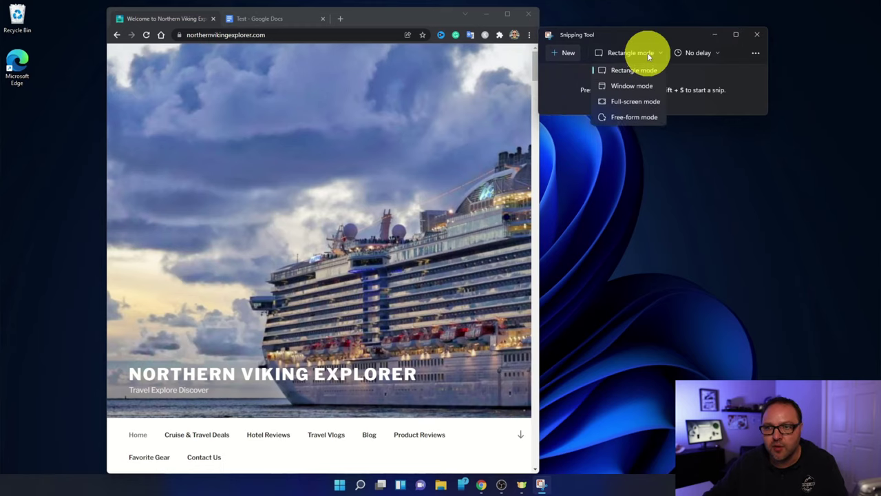
click(632, 85)
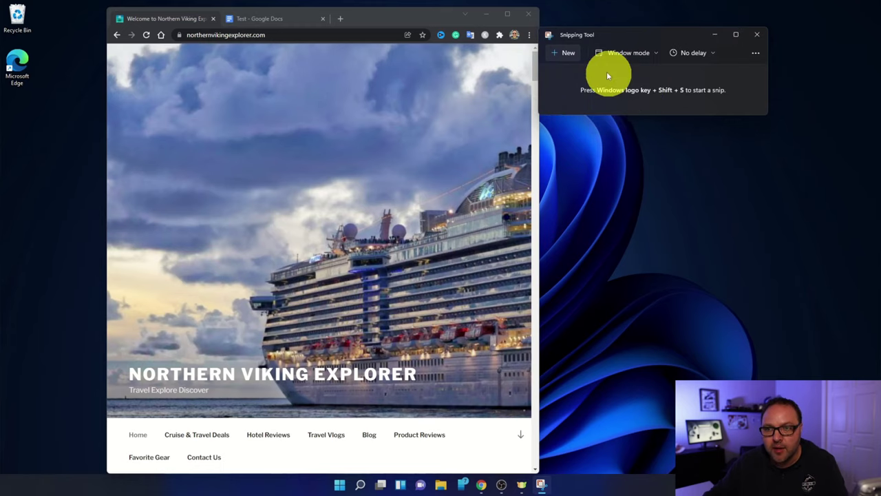
click(566, 52)
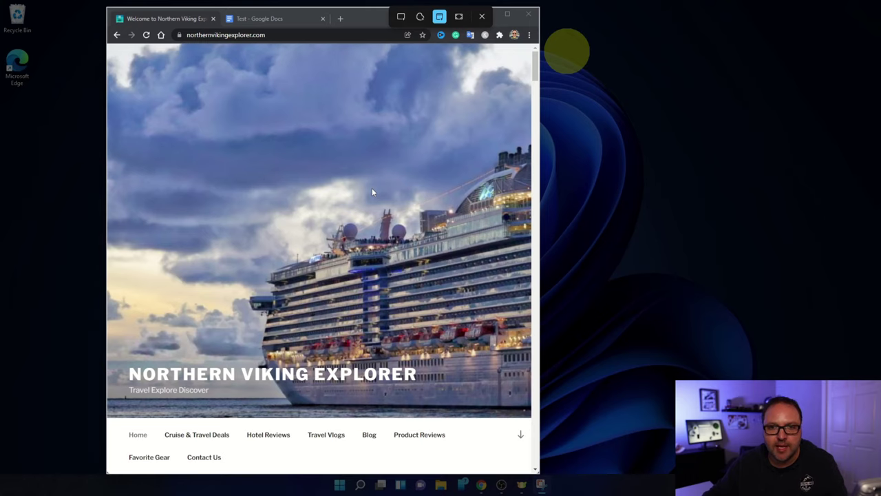
click(372, 192)
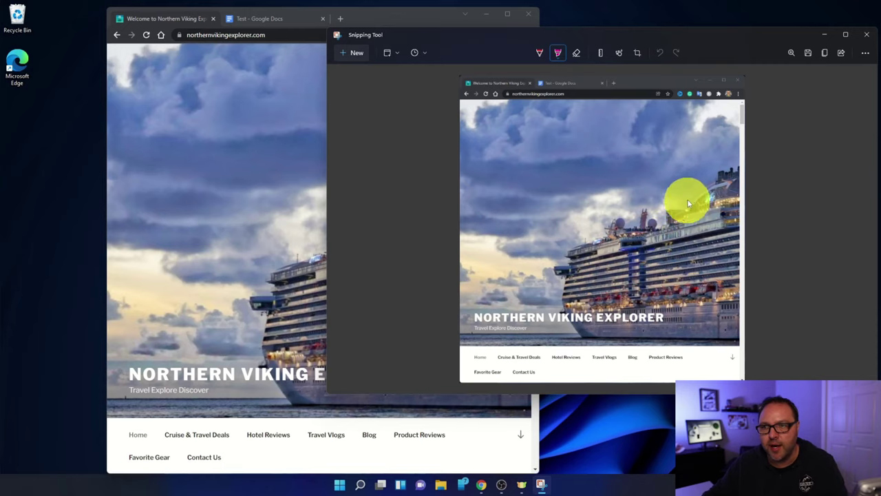
click(868, 36)
- Reopen the Snipping Tool, capture the entire display in Full-screen mode, and close the resulting snip
click(541, 484)
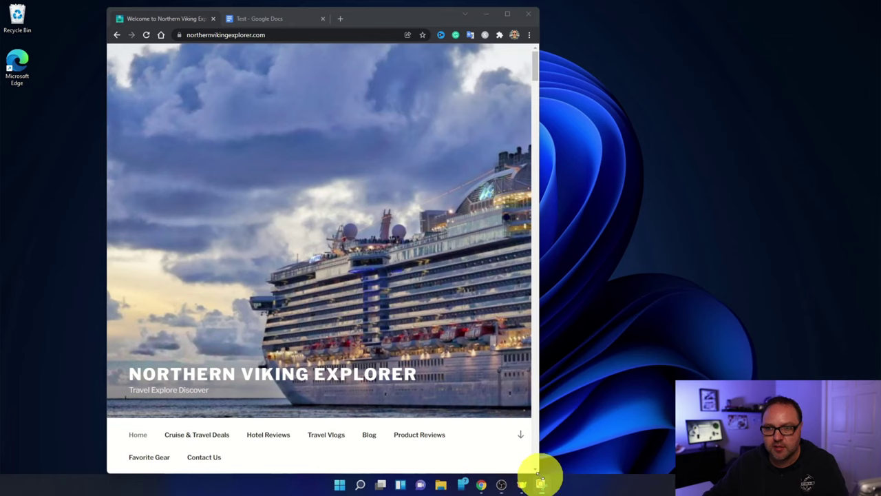
drag(447, 34, 691, 49)
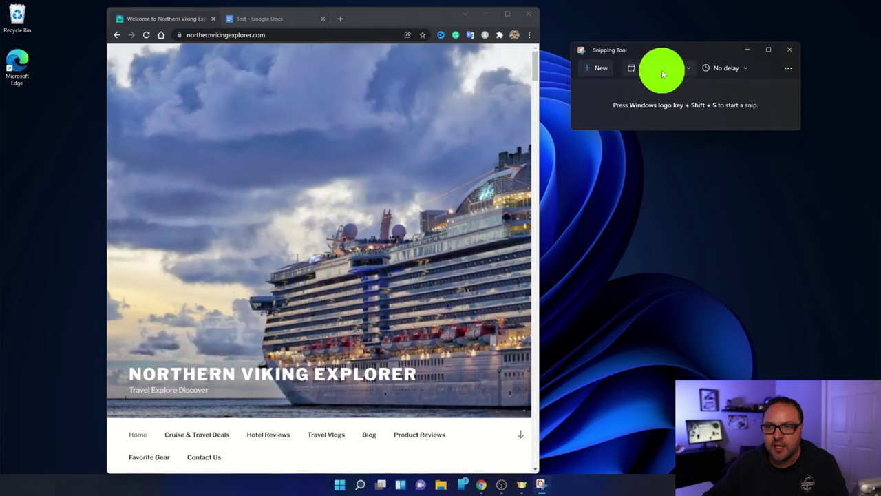
click(662, 68)
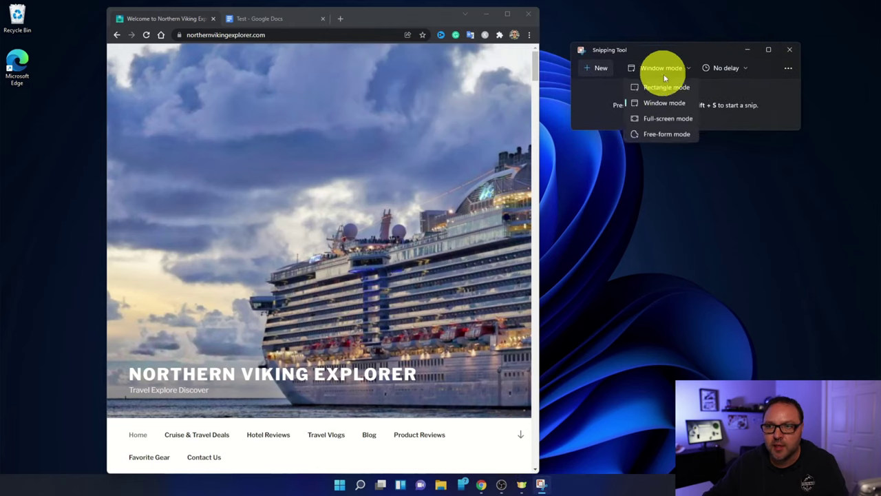
click(671, 119)
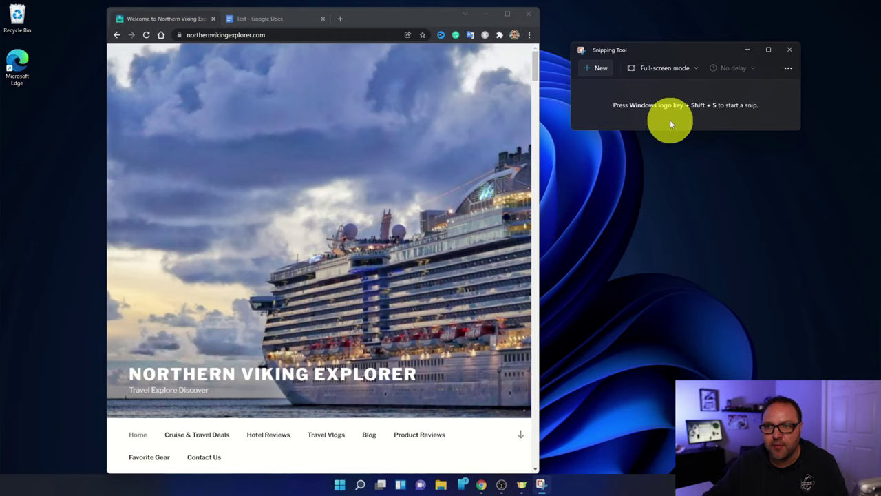
click(599, 72)
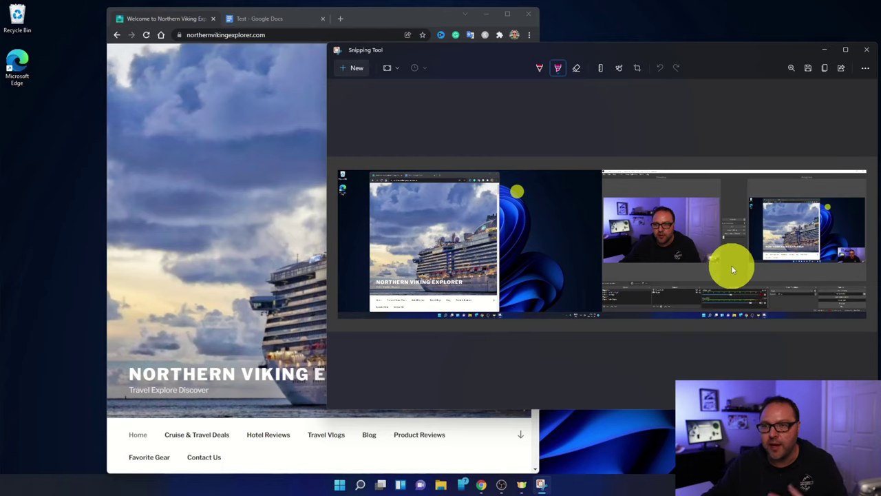
click(866, 50)
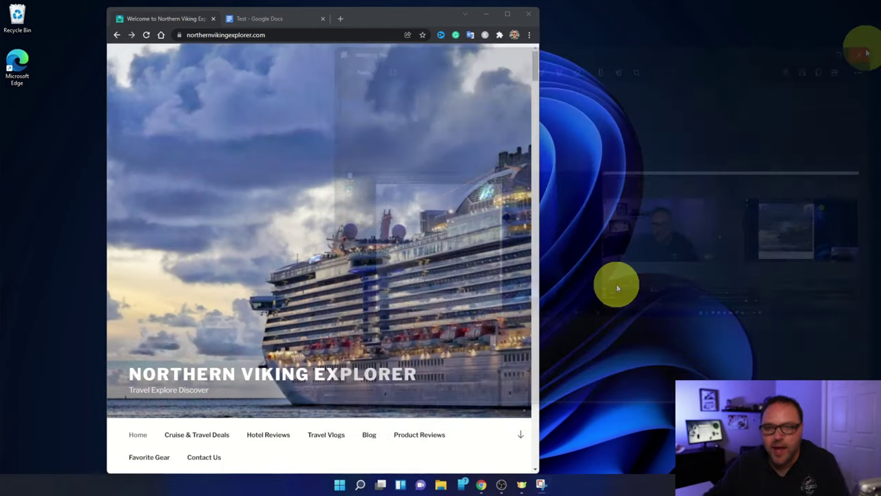
- Reopen the Snipping Tool, capture the cruise ship with a loose outline in Free-form mode, and close the resulting snip
click(541, 484)
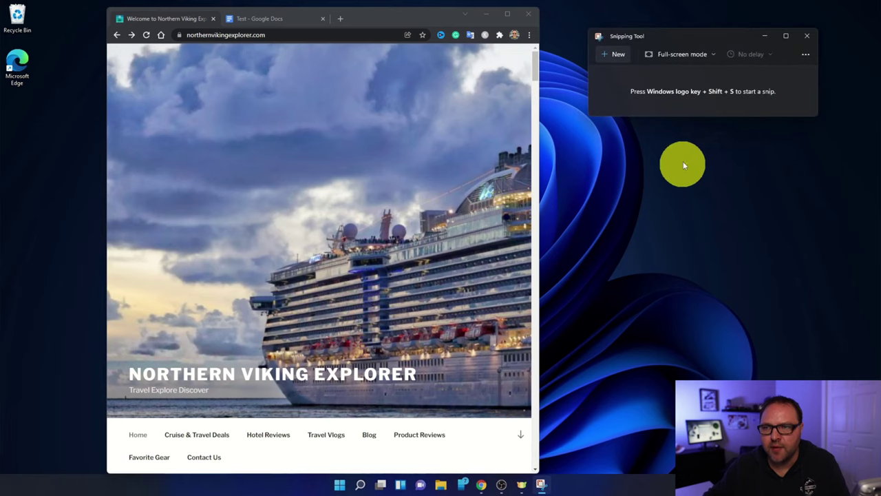
click(708, 53)
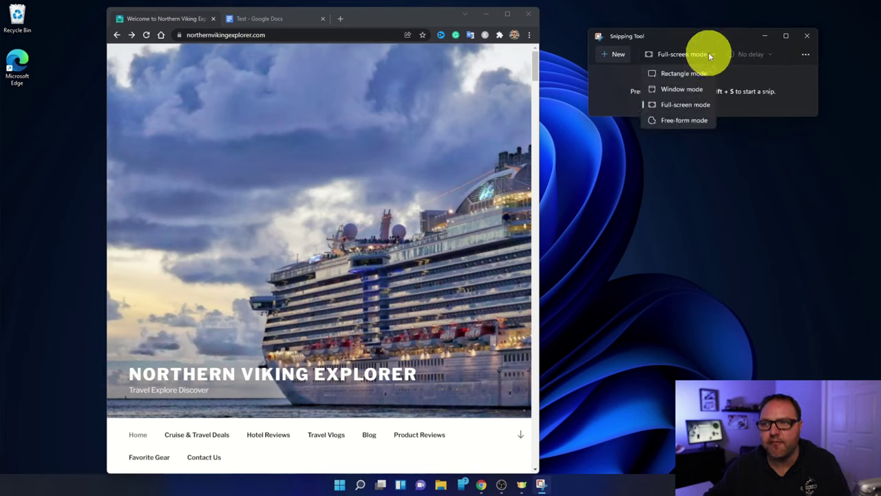
click(688, 121)
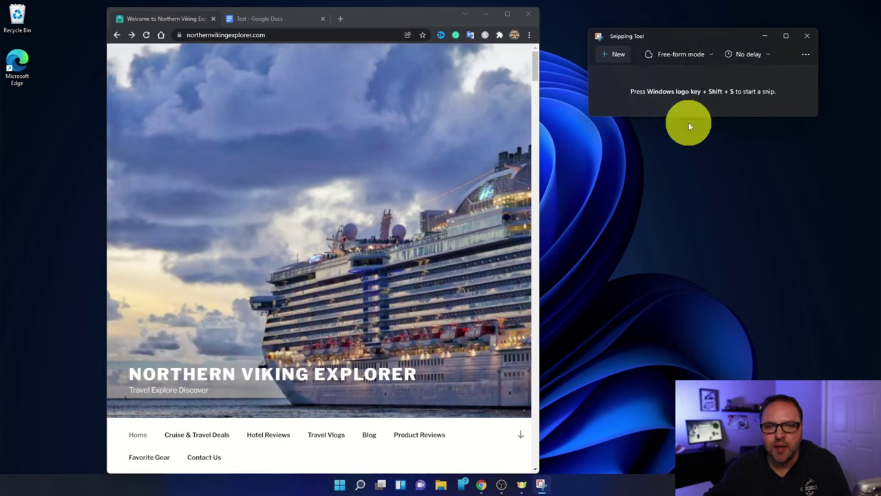
click(617, 55)
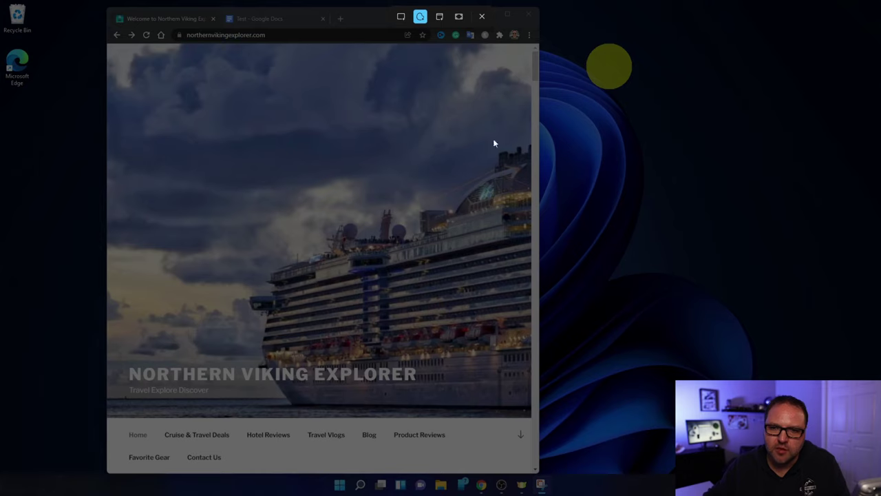
mouse_move(264, 254)
mouse_down()
mouse_move(472, 152)
mouse_move(513, 156)
mouse_move(530, 174)
mouse_move(531, 302)
mouse_move(515, 411)
mouse_move(421, 423)
mouse_move(255, 411)
mouse_move(223, 320)
mouse_move(251, 257)
mouse_move(263, 253)
mouse_up()
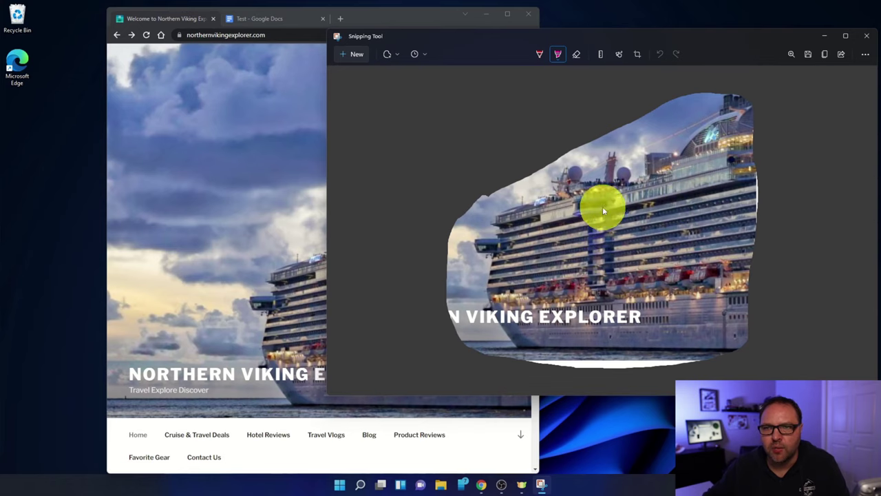
click(865, 36)
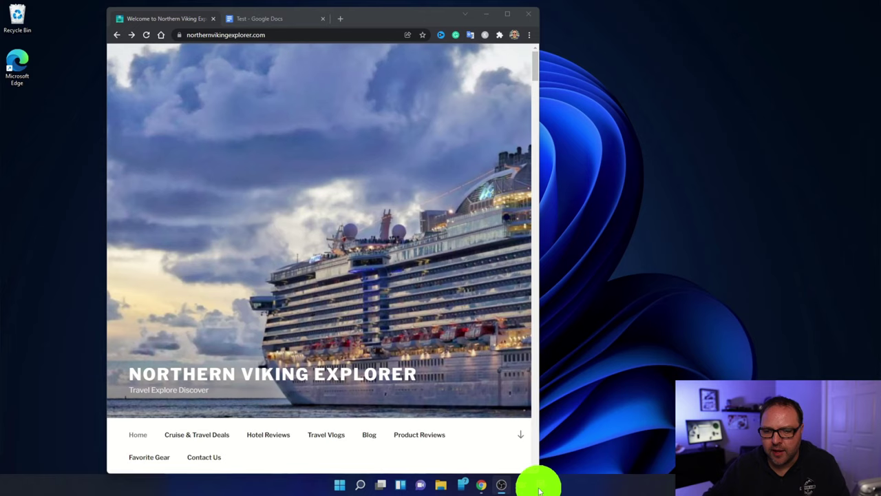
- Reopen the Snipping Tool, capture the whole browser window in Window mode, and maximize the window showing the snip
click(541, 484)
drag(479, 42, 738, 53)
click(694, 64)
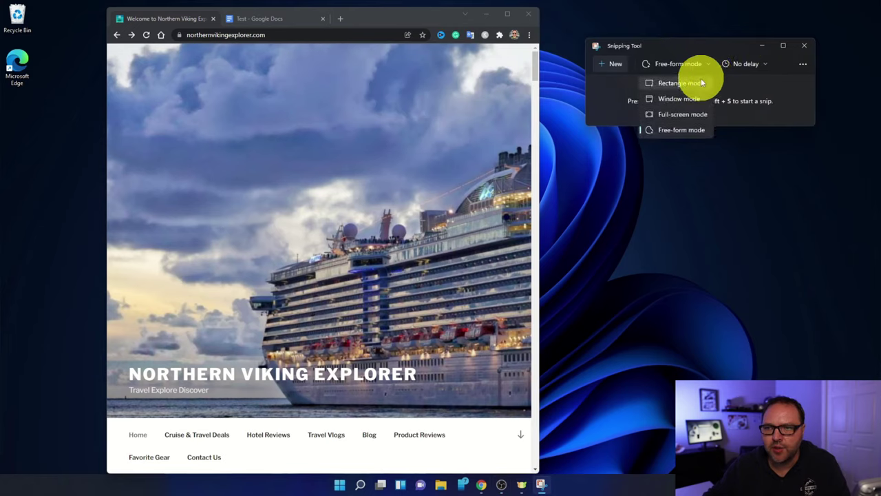
click(684, 98)
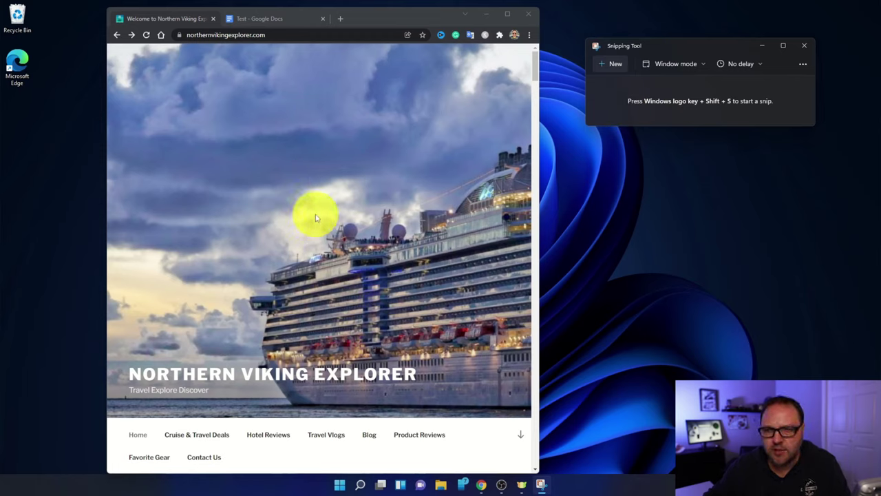
click(610, 63)
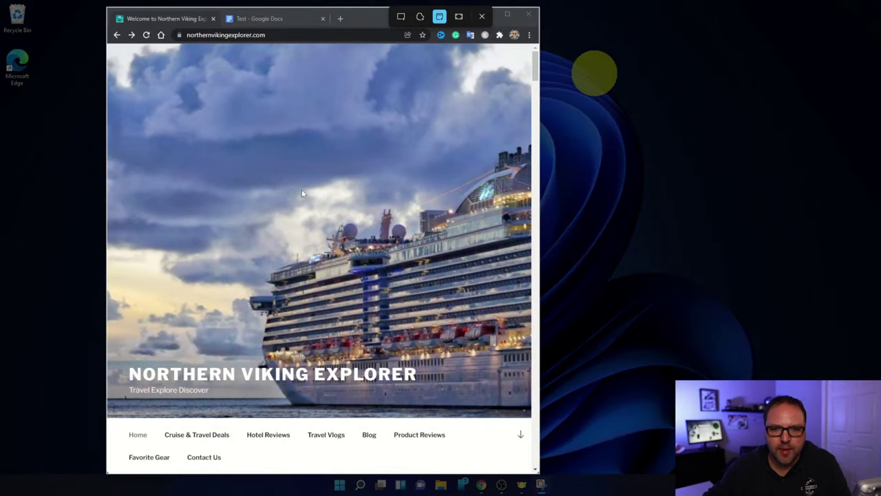
click(302, 193)
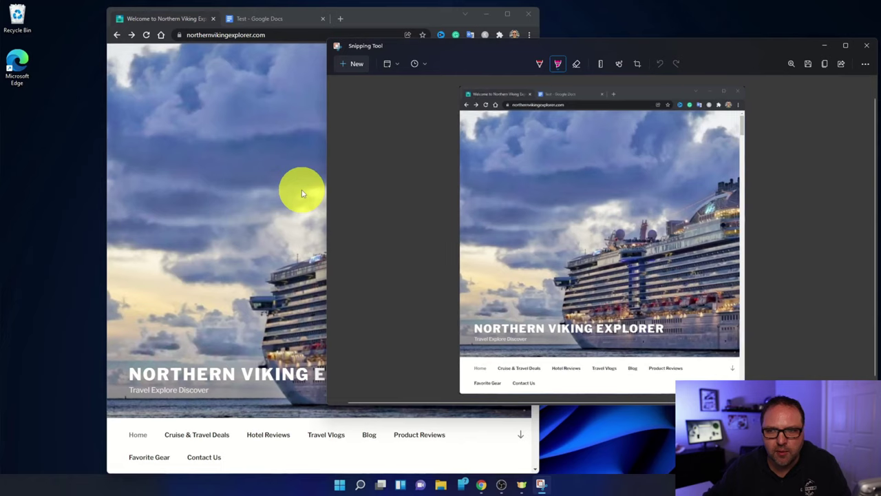
drag(732, 50, 546, 64)
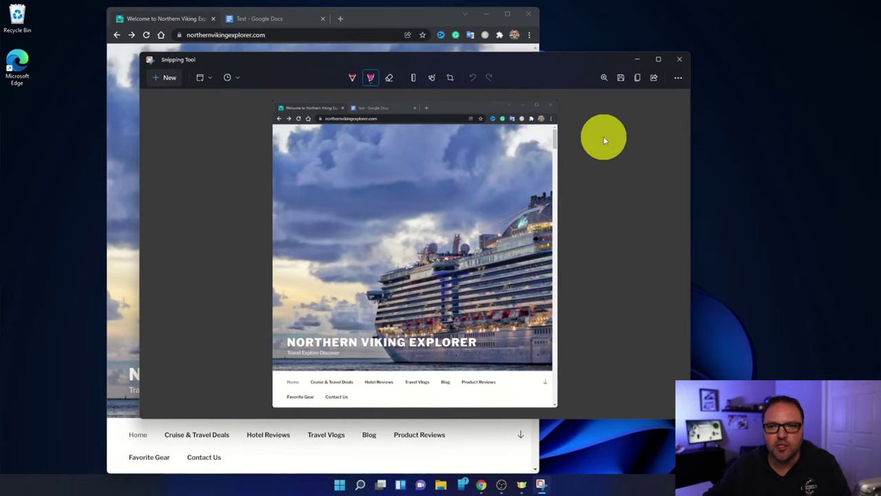
click(659, 61)
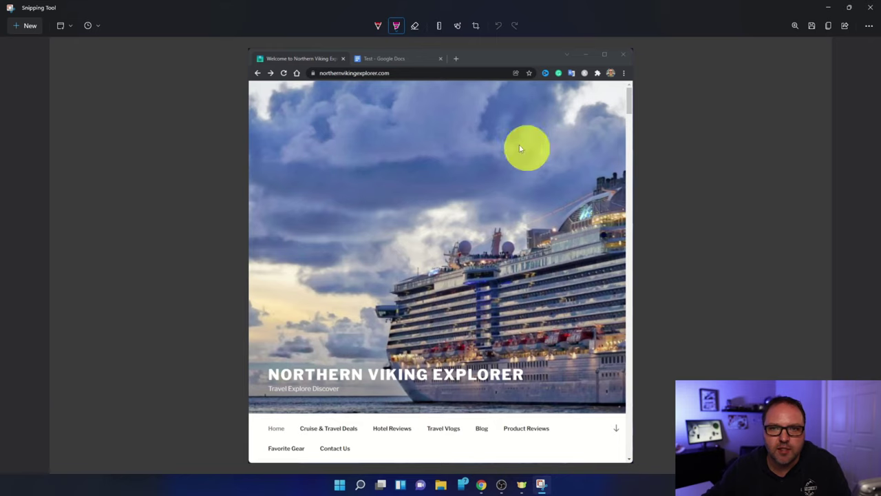
- Draw a red arrow with the pen from the clouds down to the front of the cruise ship
click(378, 28)
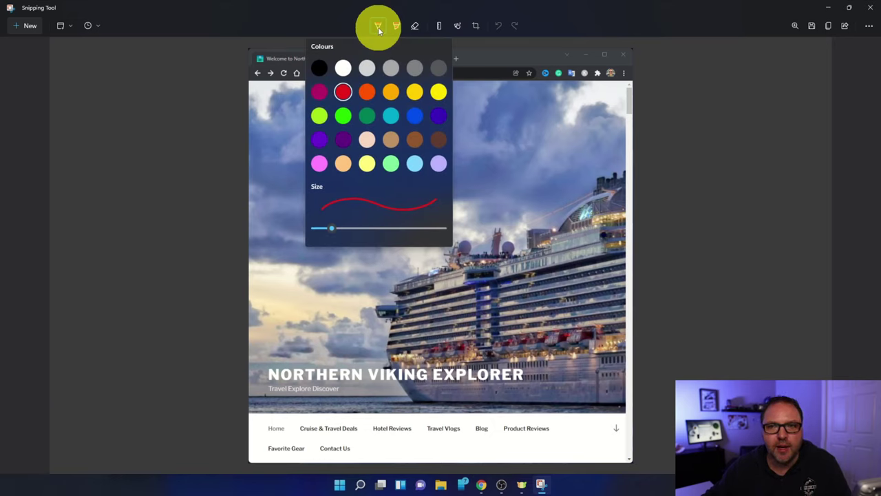
click(344, 93)
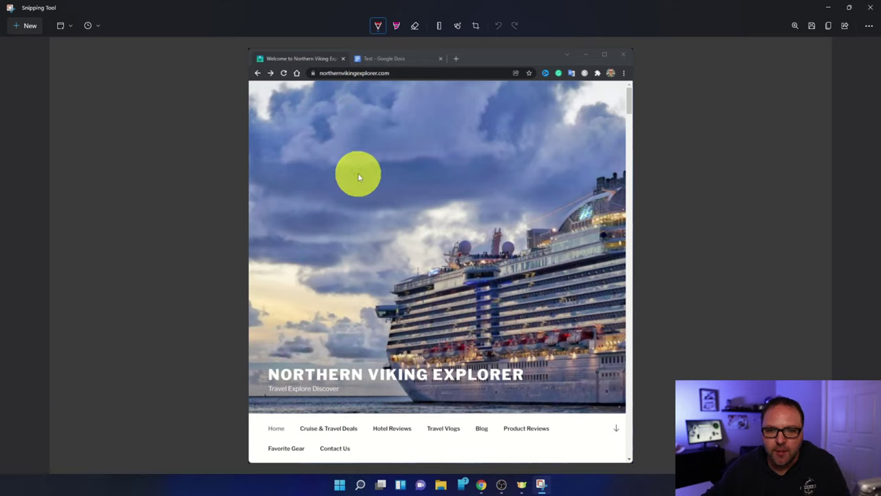
drag(379, 198, 427, 291)
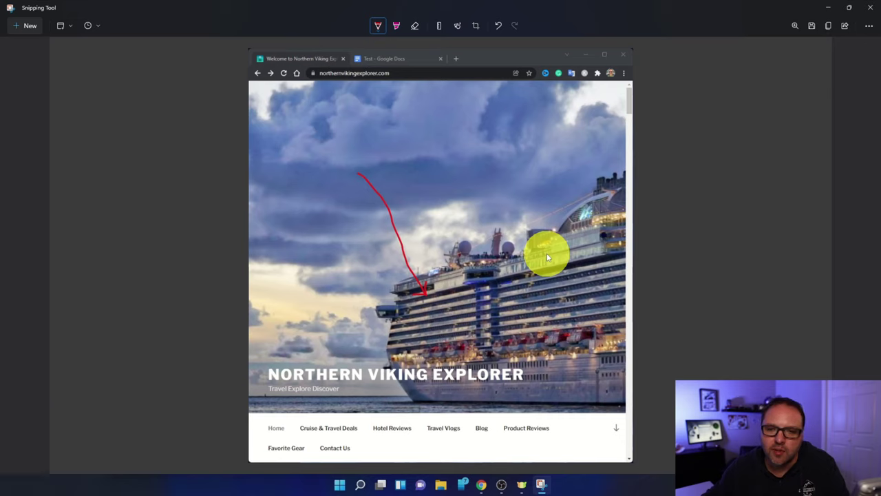
- Circle two areas of the sky with the highlighter, reducing its size before drawing the second circle
click(398, 28)
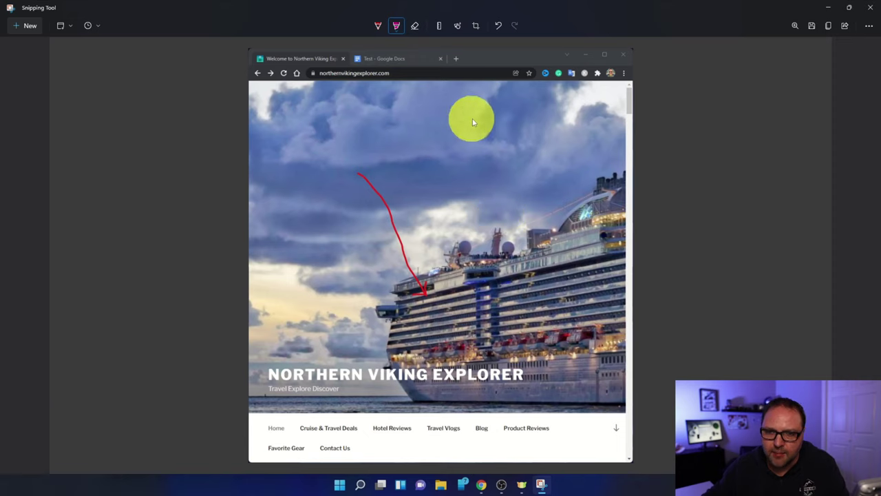
mouse_move(496, 114)
mouse_down()
mouse_move(429, 142)
mouse_move(473, 191)
mouse_move(520, 144)
mouse_move(499, 119)
mouse_up()
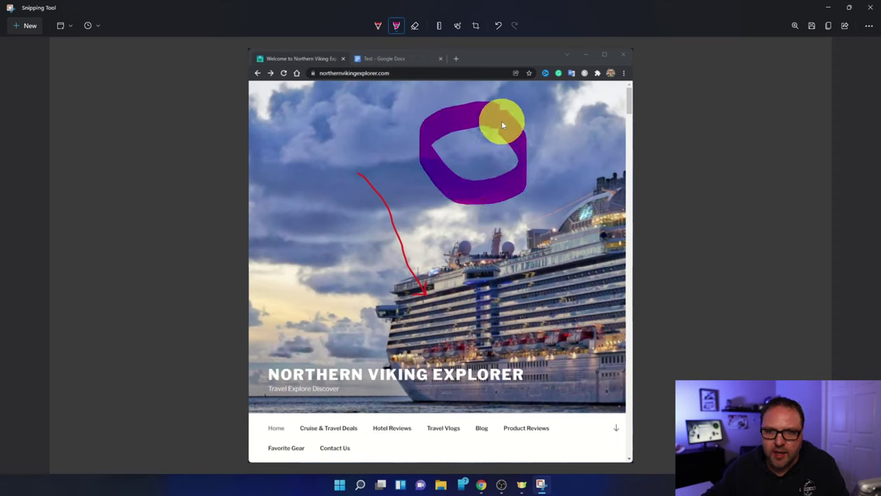
click(398, 32)
drag(448, 152, 371, 153)
mouse_move(280, 123)
mouse_down()
mouse_move(313, 122)
mouse_move(325, 173)
mouse_move(262, 152)
mouse_move(298, 130)
mouse_up()
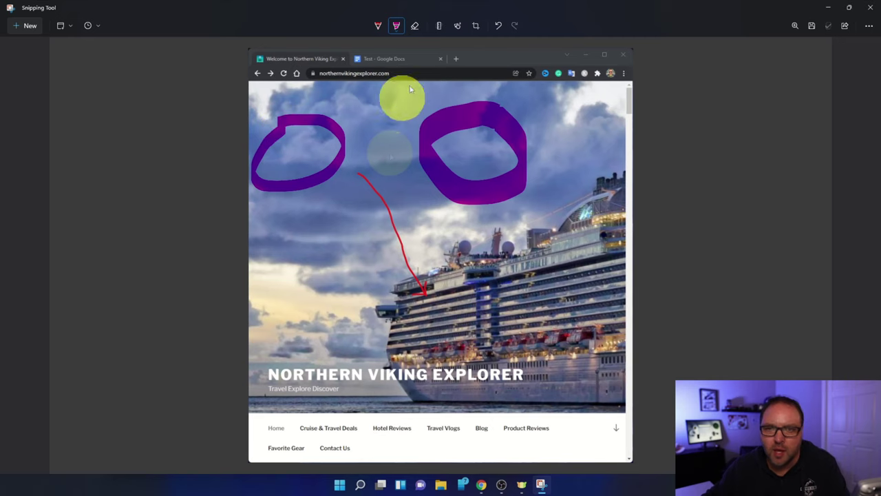
- Erase all ink from the snip at once
click(418, 27)
click(417, 26)
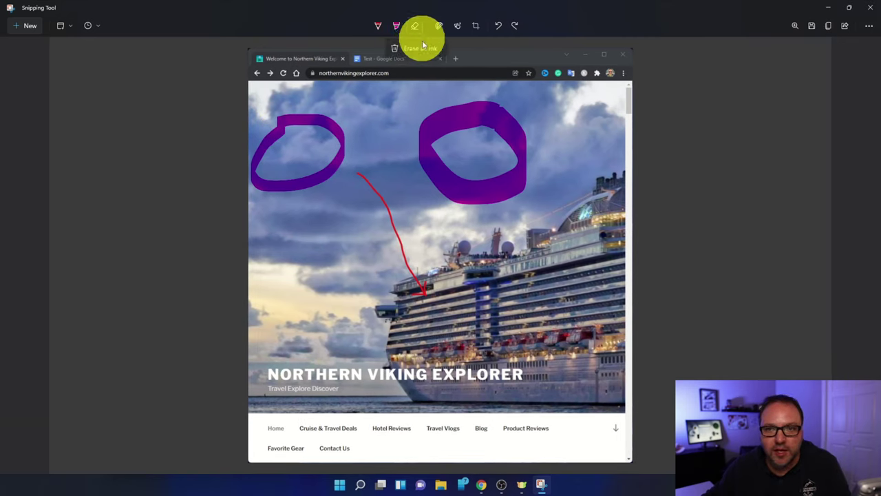
click(425, 51)
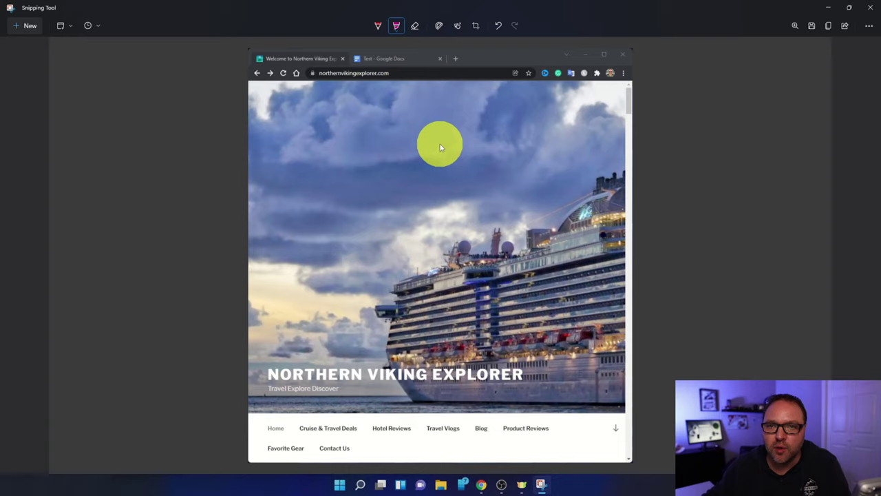
- Try out the protractor over the cruise ship, switch to the ruler, and move it across the snip
click(439, 28)
drag(511, 230, 560, 210)
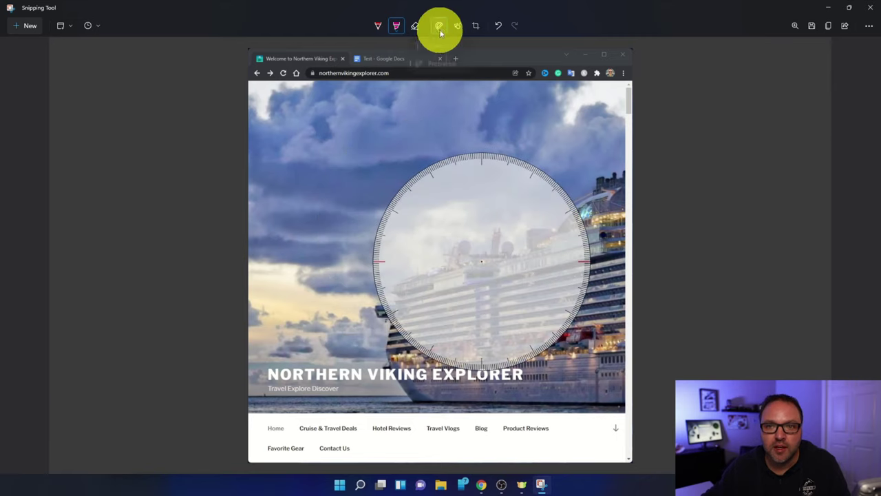
click(440, 28)
click(436, 49)
drag(541, 289, 722, 285)
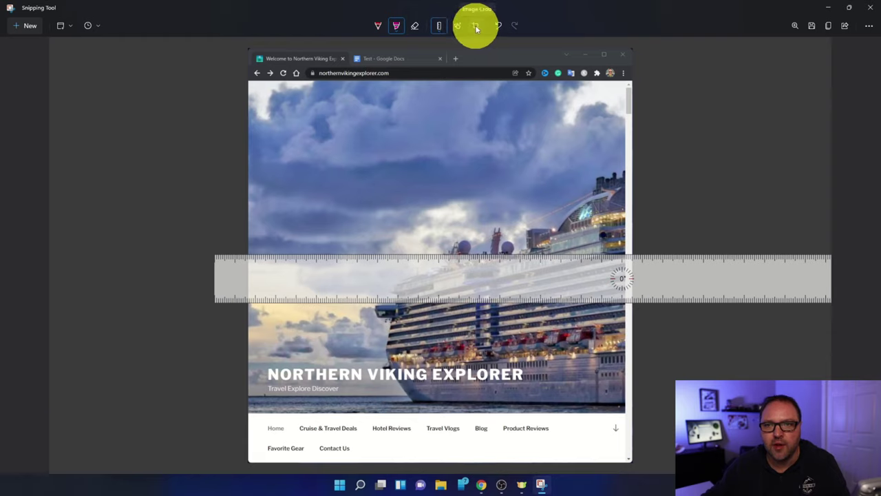
click(439, 25)
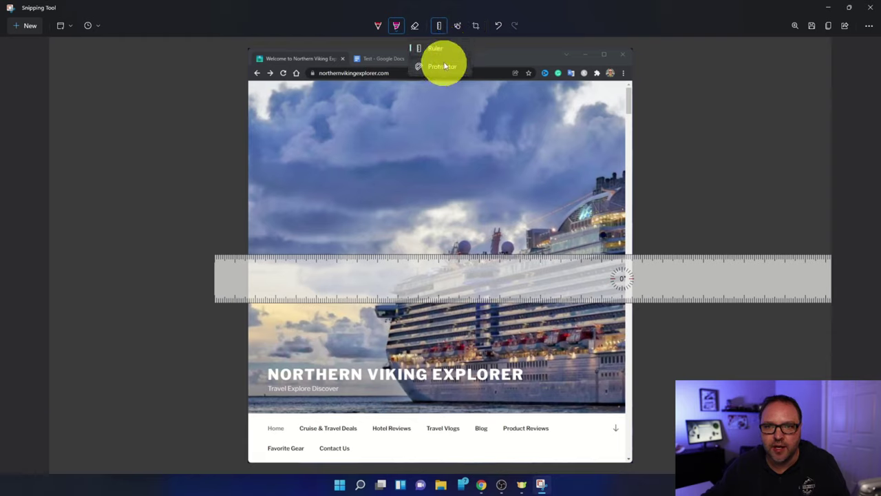
- Crop the snip to the front and upper decks of the cruise ship with some sky above, and apply the crop
click(476, 26)
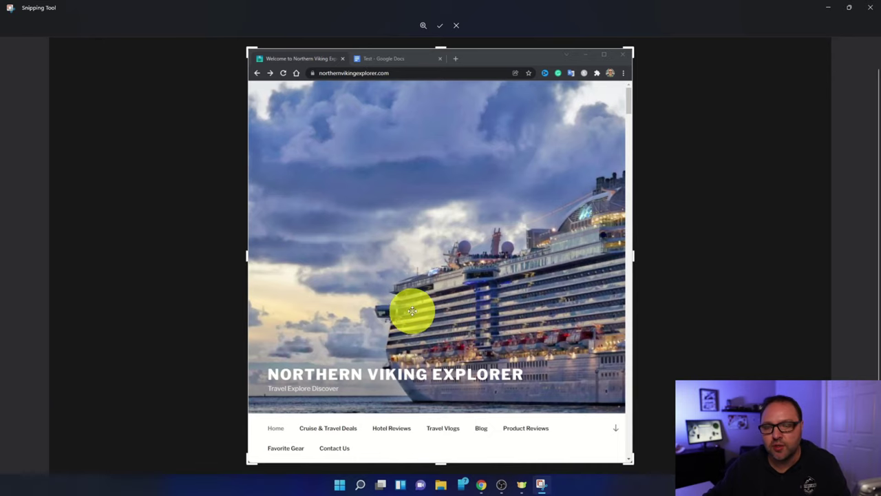
drag(247, 461, 417, 334)
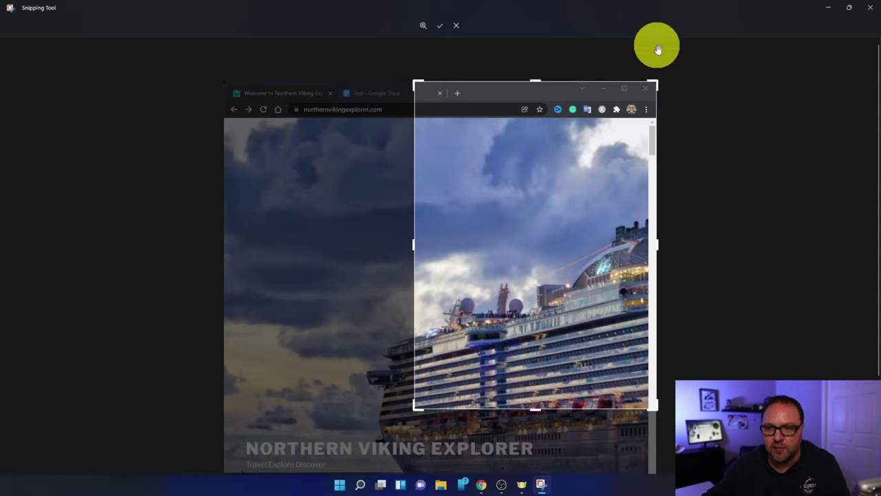
drag(654, 80, 578, 144)
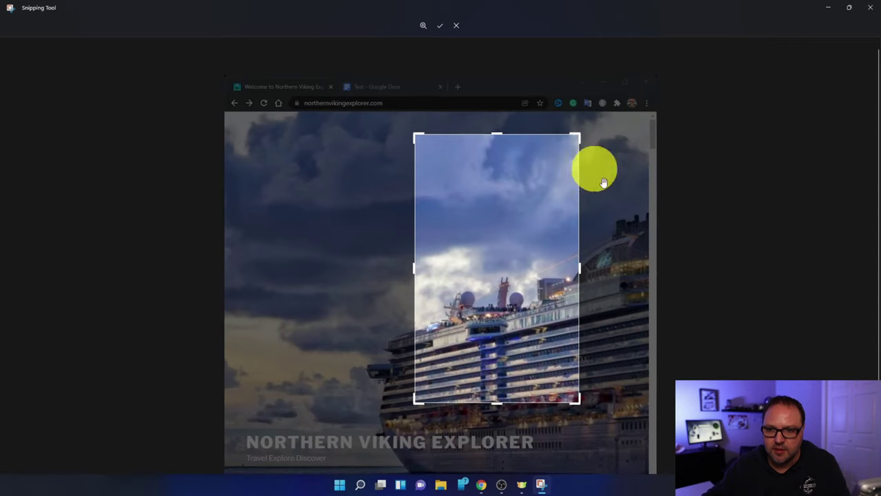
drag(581, 252, 636, 253)
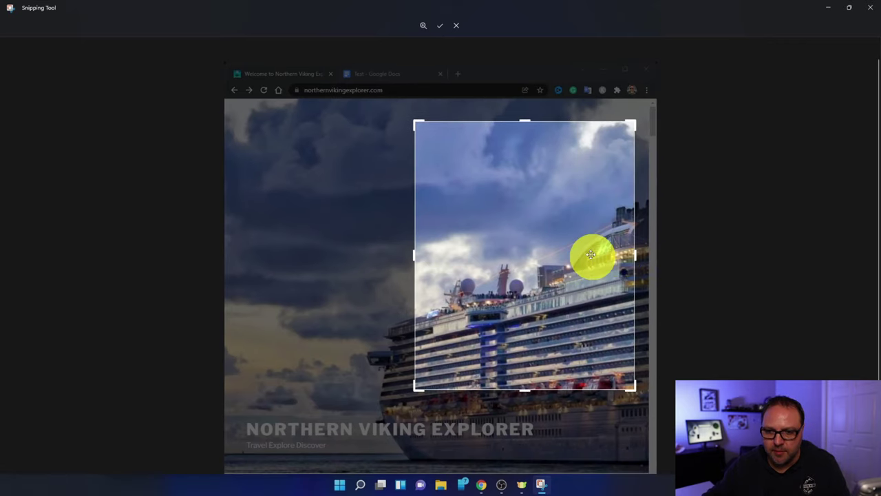
drag(589, 269, 592, 284)
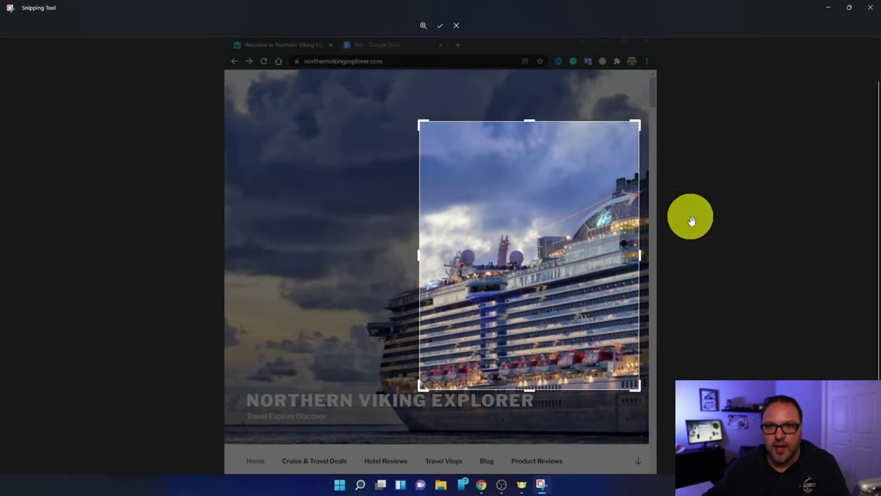
click(441, 28)
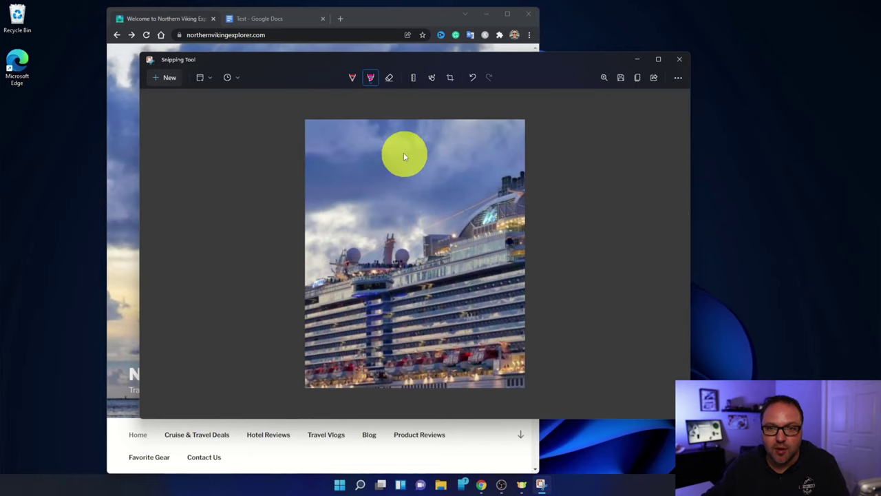
- Draw a red pen arrow from the sky down to the ship's decks in the cropped snip
click(353, 79)
mouse_move(369, 198)
mouse_down()
mouse_move(409, 305)
mouse_move(422, 298)
mouse_move(419, 308)
mouse_up()
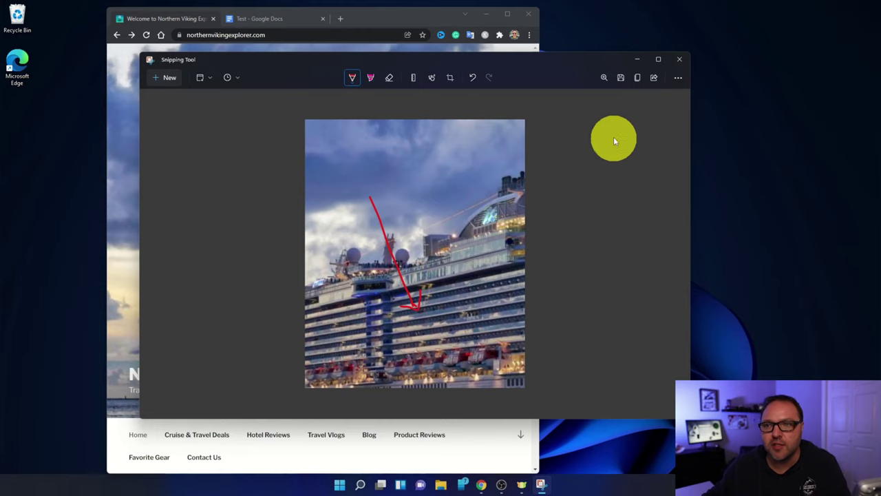
- Save the annotated snip to the Desktop as a JPG file named Cruise
click(621, 79)
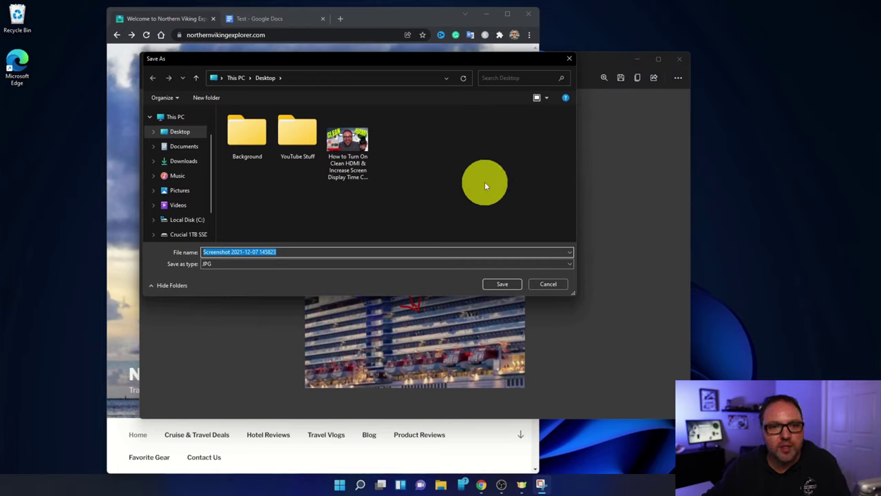
click(180, 132)
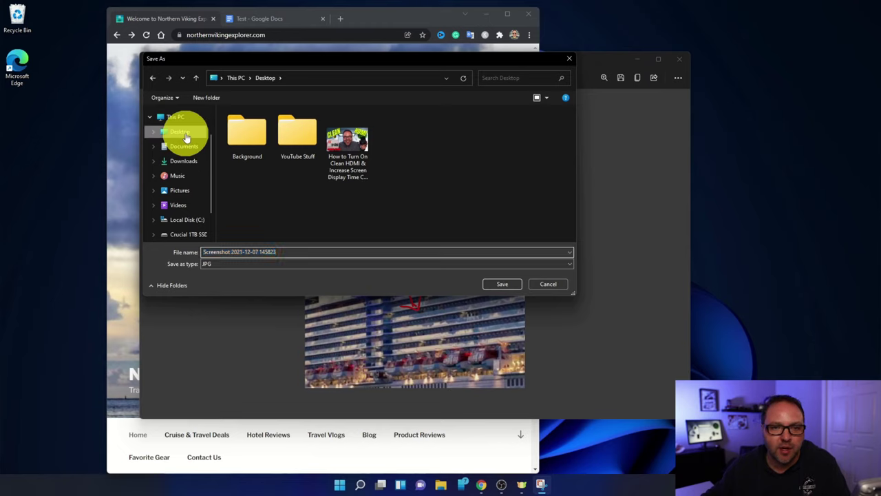
click(297, 251)
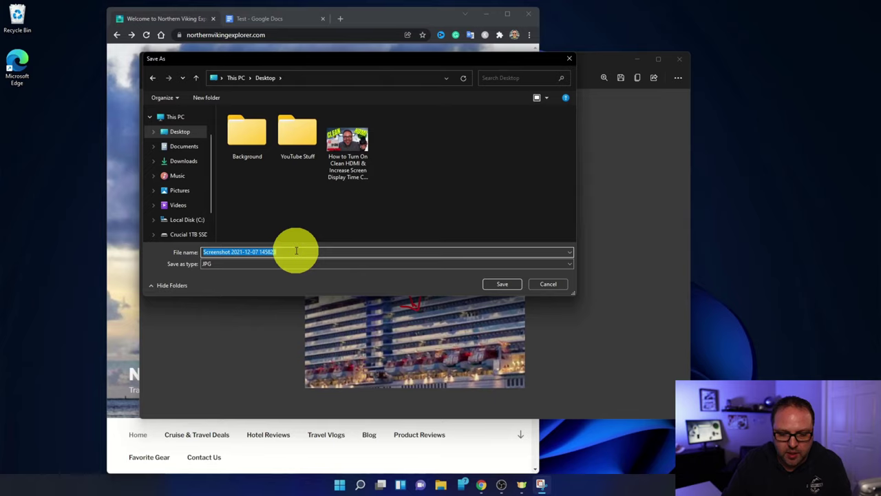
text(Cruise)
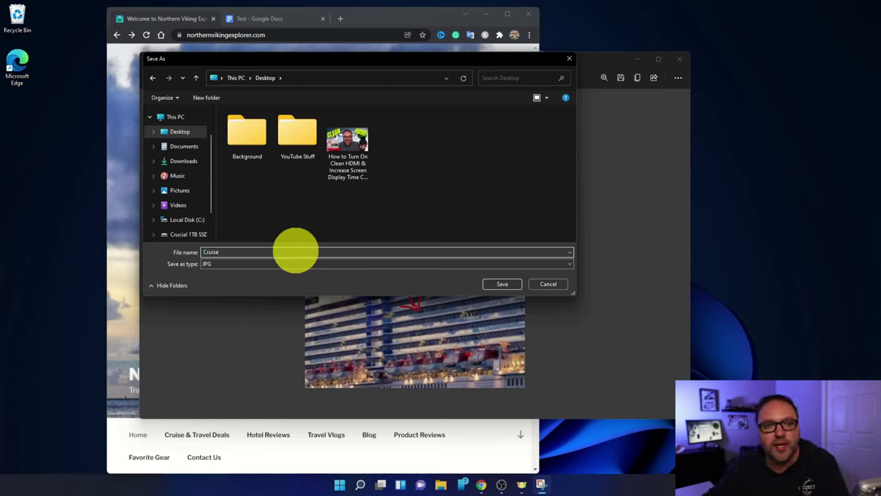
click(245, 265)
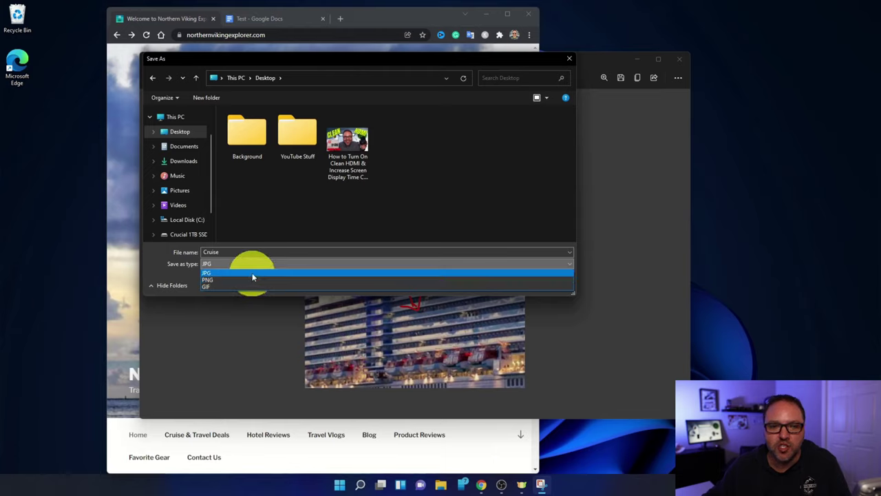
click(252, 273)
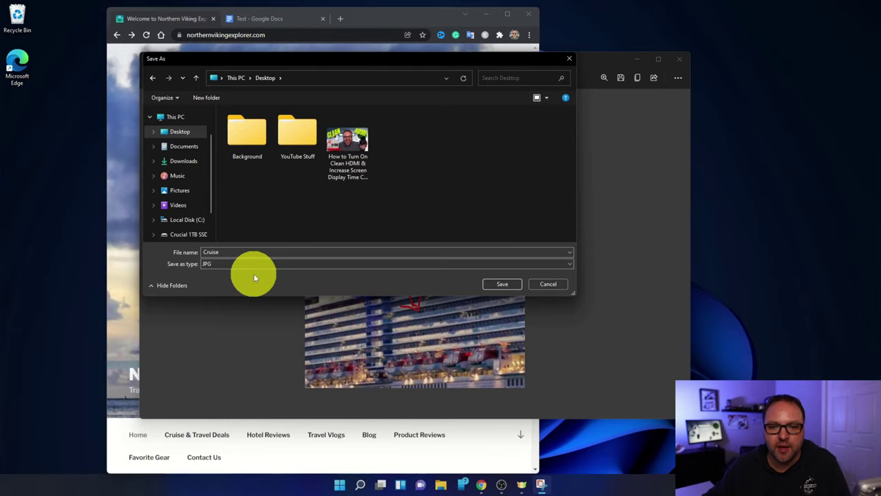
click(505, 284)
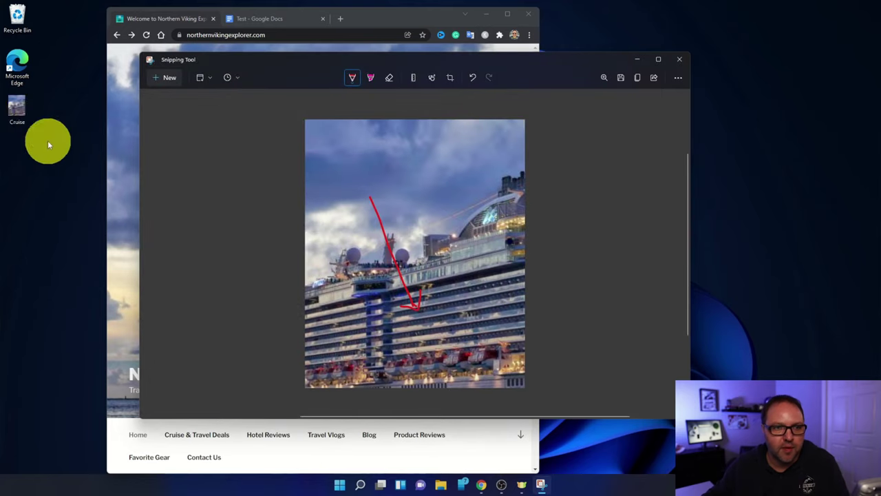
- View the saved Cruise image from the desktop and close it, and briefly open the Snipping Tool window to read its snip shortcut
double_click(18, 108)
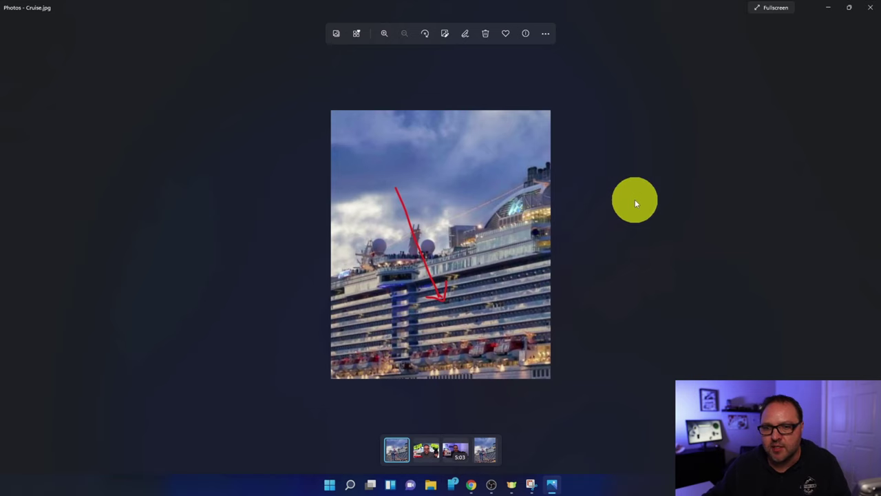
click(871, 8)
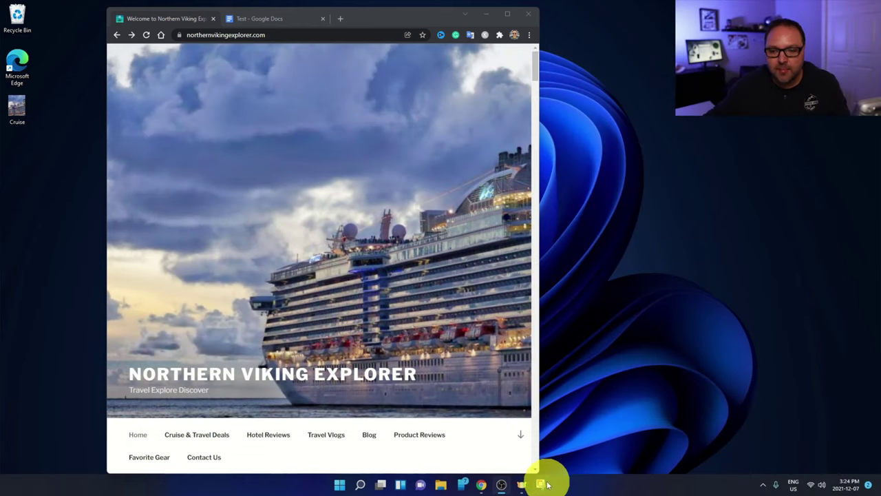
click(541, 484)
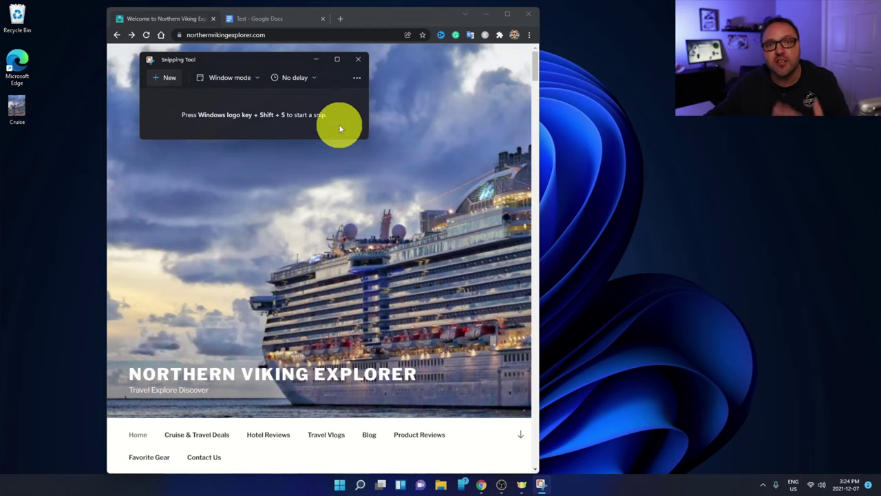
click(358, 61)
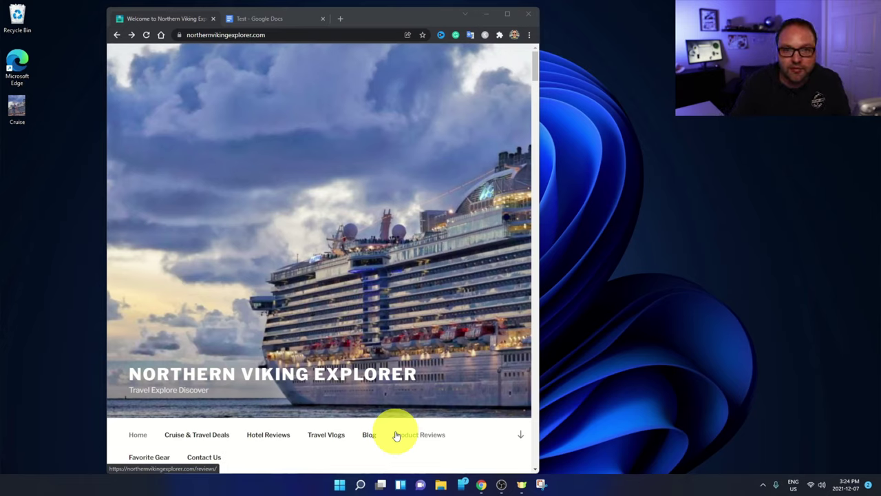
- Capture the browser window as a window snip without opening the Snipping Tool first, and open the copied snip for markup
key(super+shift+s)
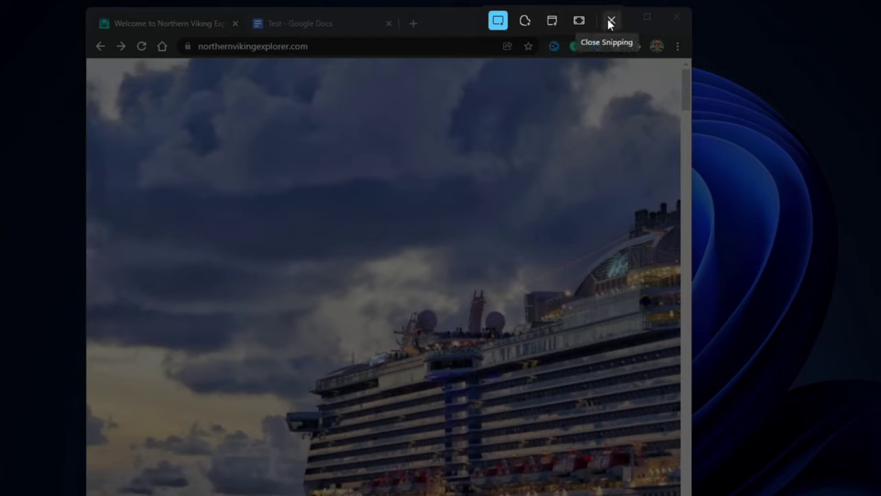
click(553, 23)
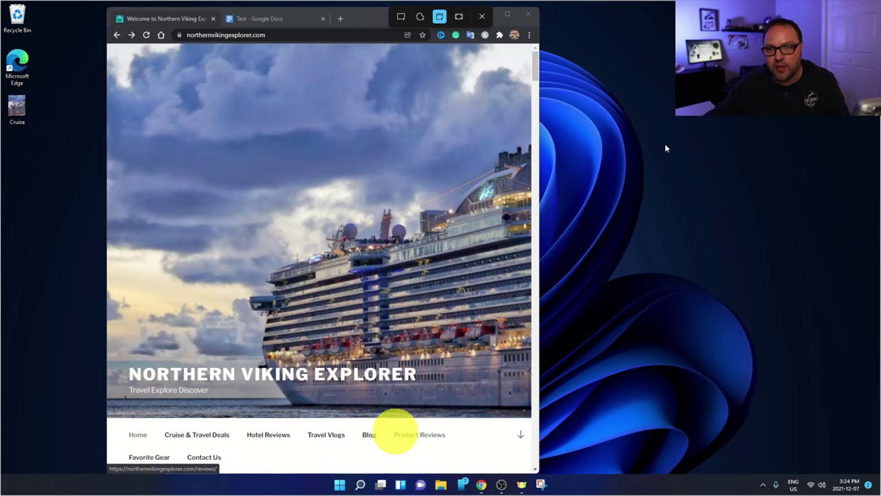
click(311, 162)
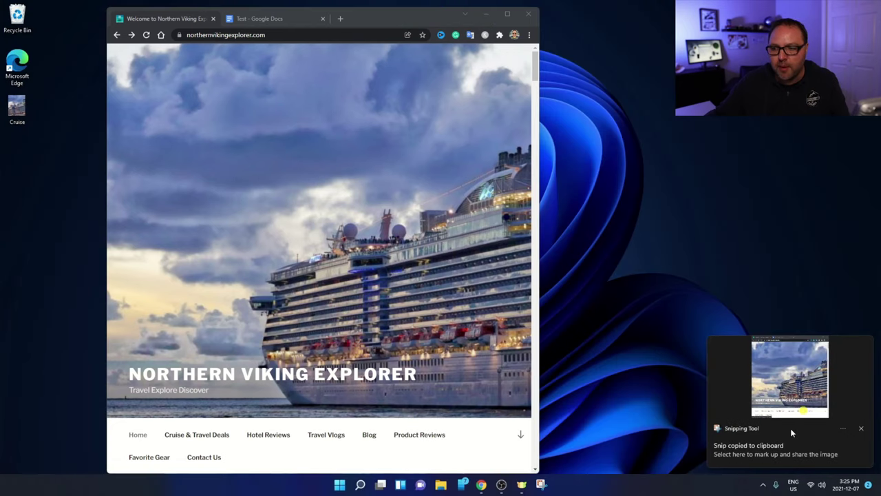
click(723, 451)
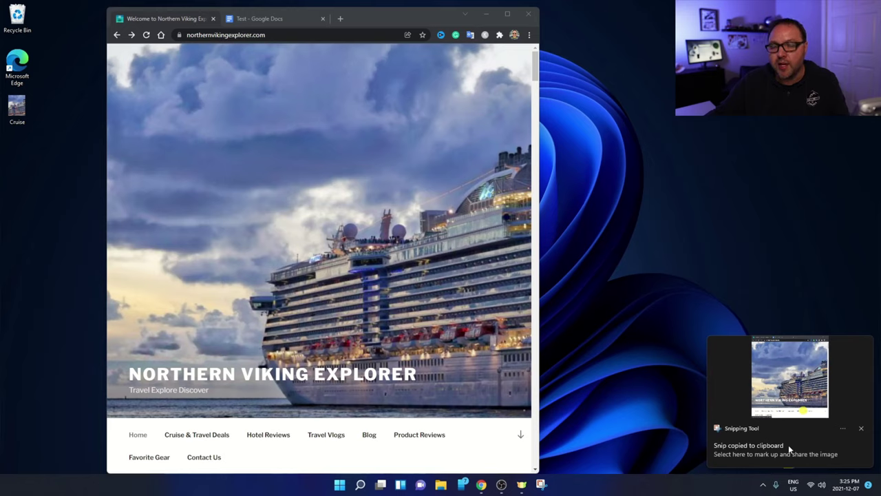